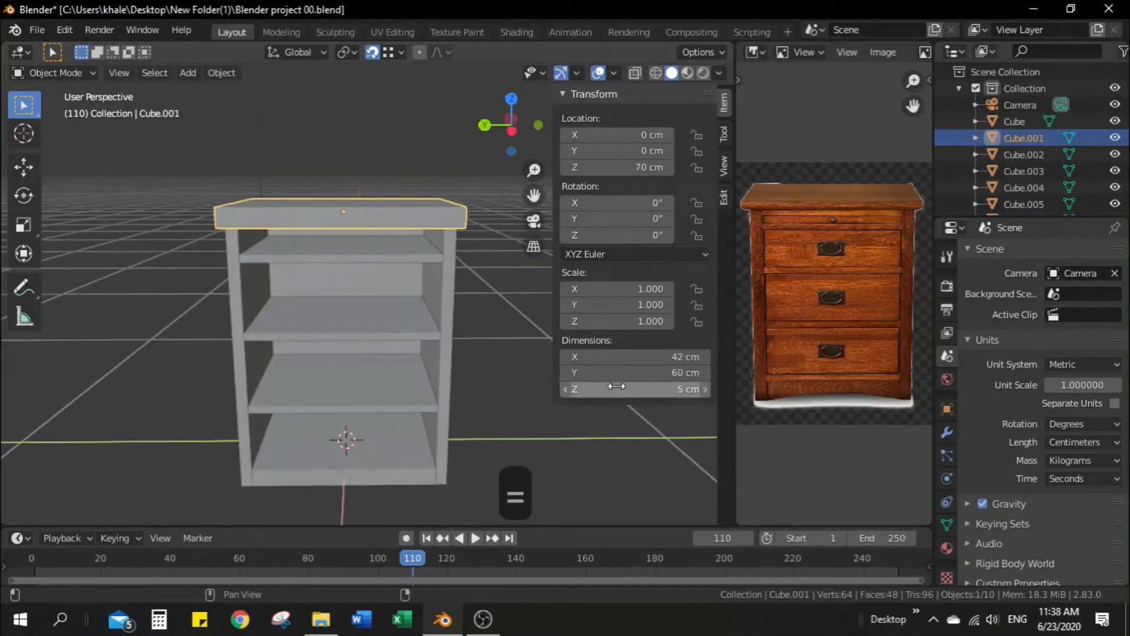
Step: Set the Z dimension of the nightstand's tabletop to 3 cm
click(616, 386)
click(570, 390)
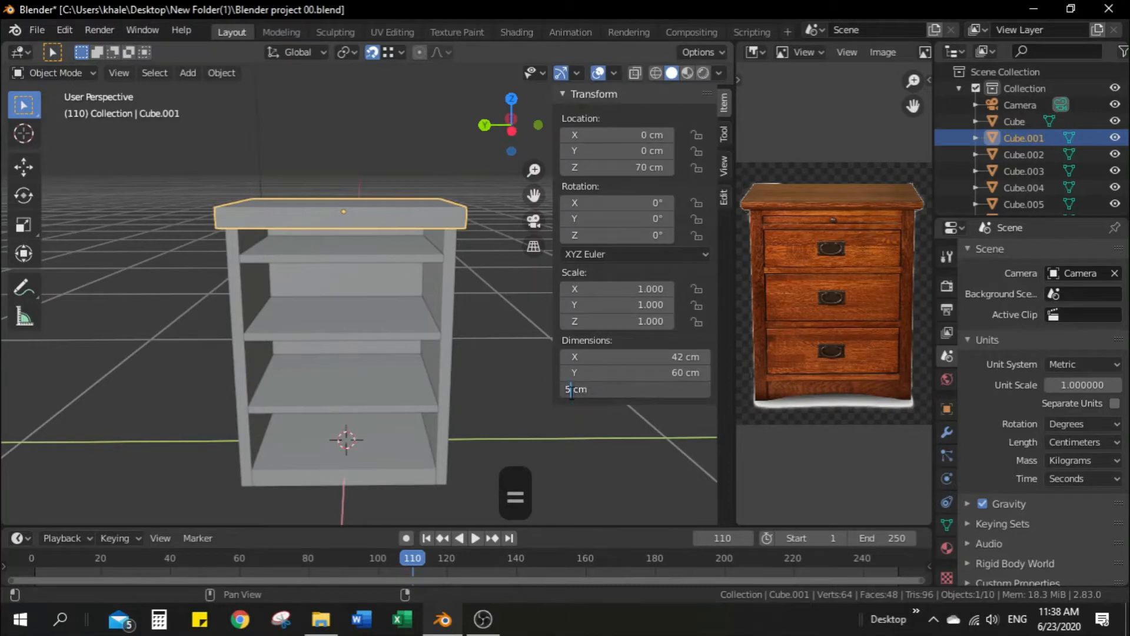
key(BackSpace)
text(3)
click(484, 296)
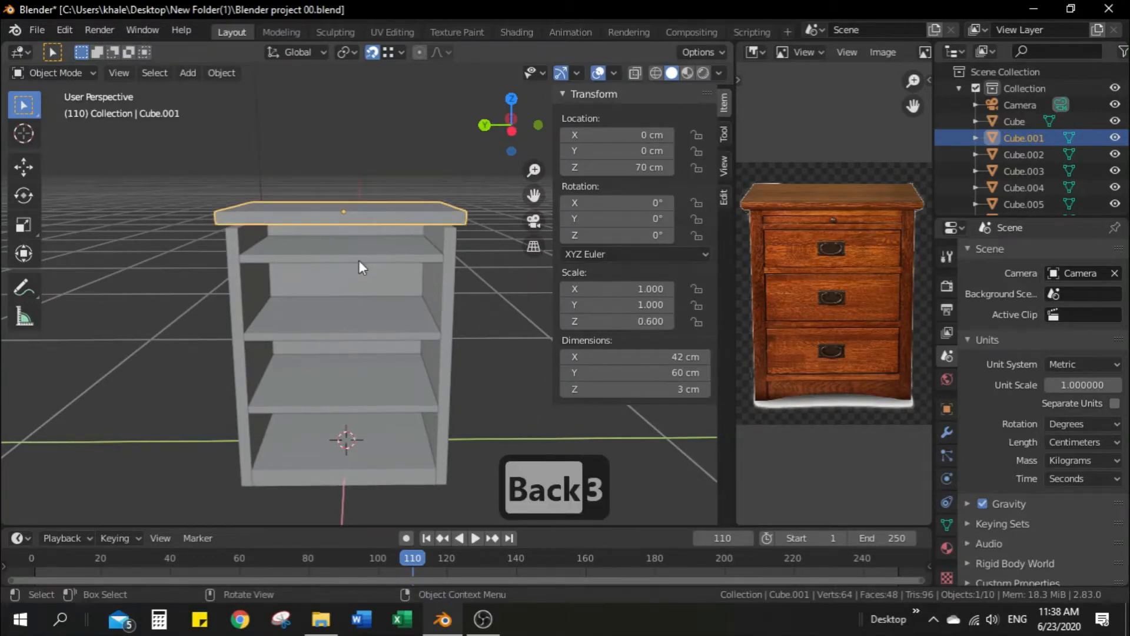
middle_drag(361, 268, 358, 245)
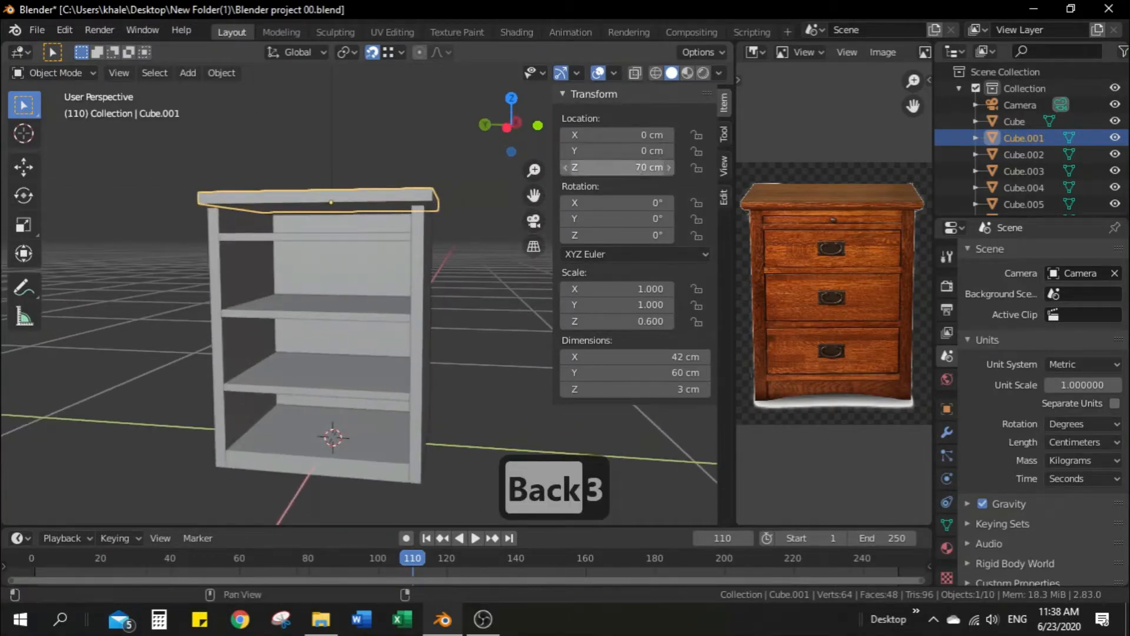
Step: Lower the tabletop by 3 cm to a Z location of 67 cm
click(636, 168)
click(582, 167)
text(-)
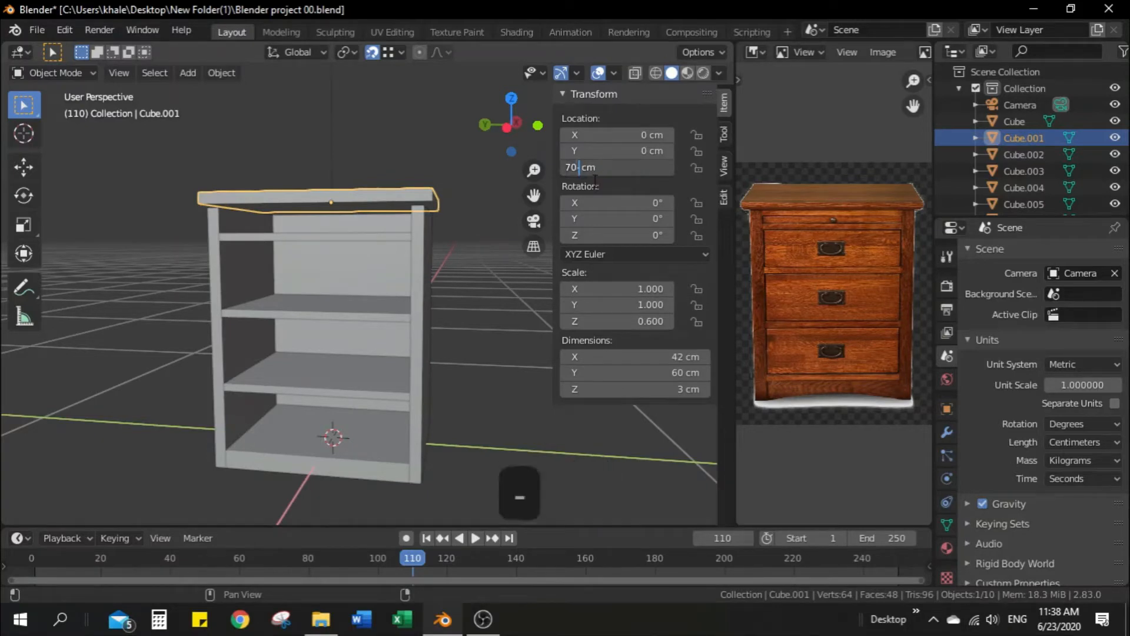
text(3)
click(517, 272)
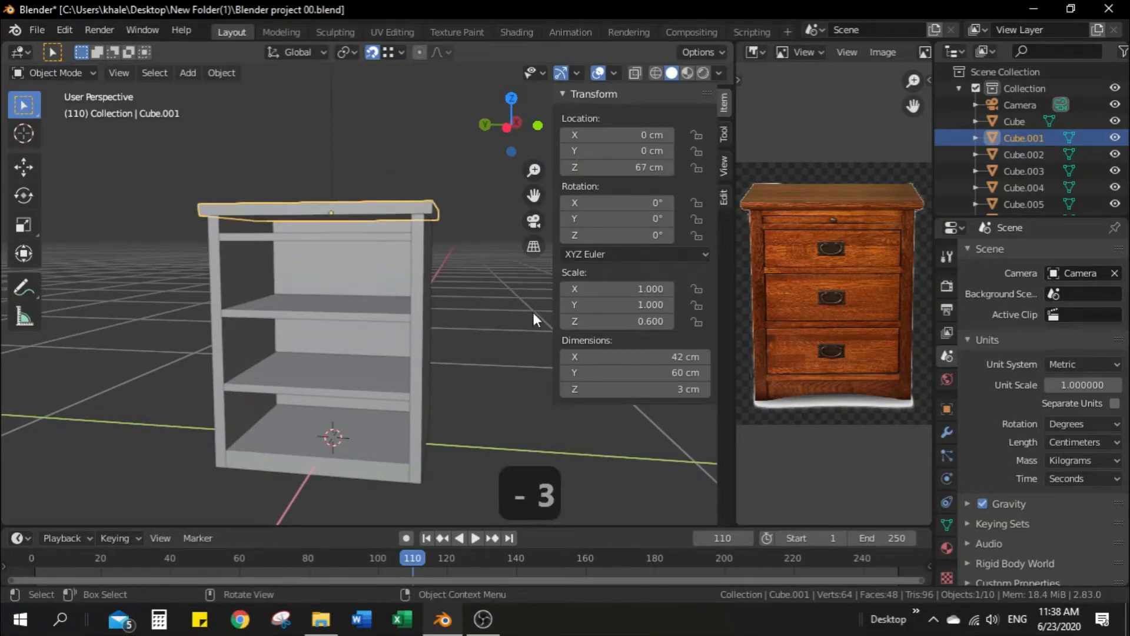
middle_drag(532, 312, 553, 341)
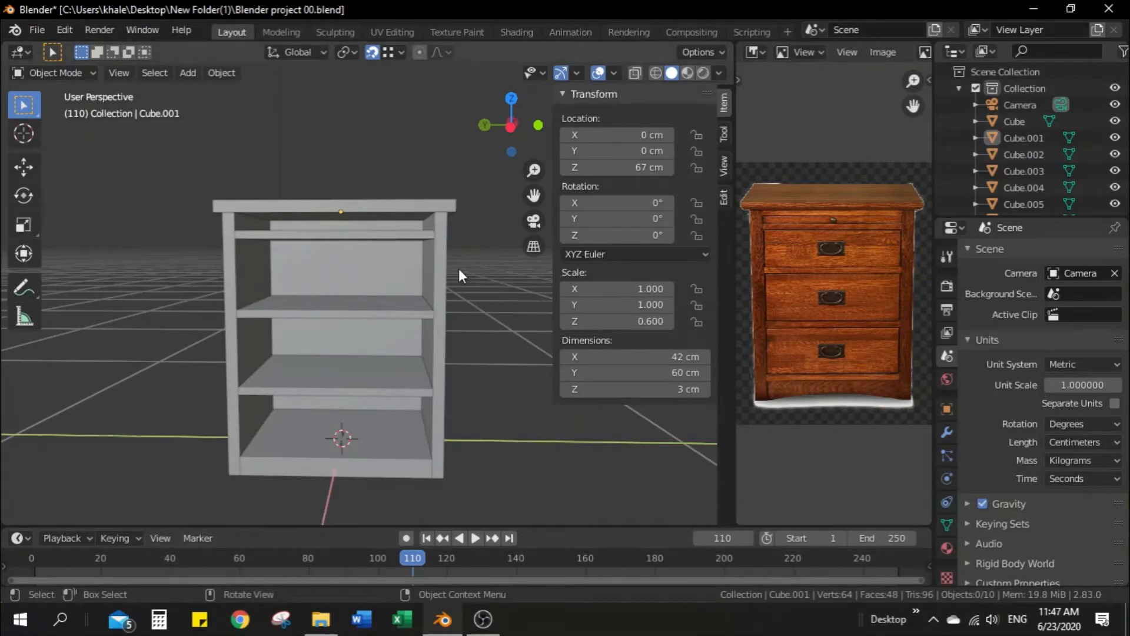
Step: Select all objects in the scene and move them into a new collection named "fram"
key(a)
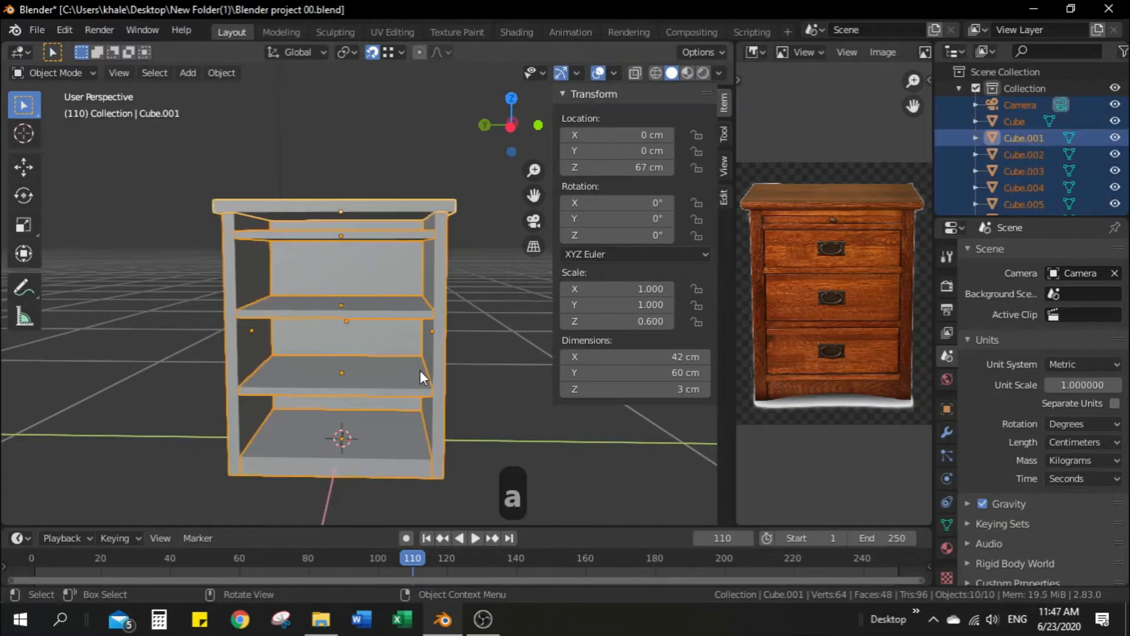
key(m)
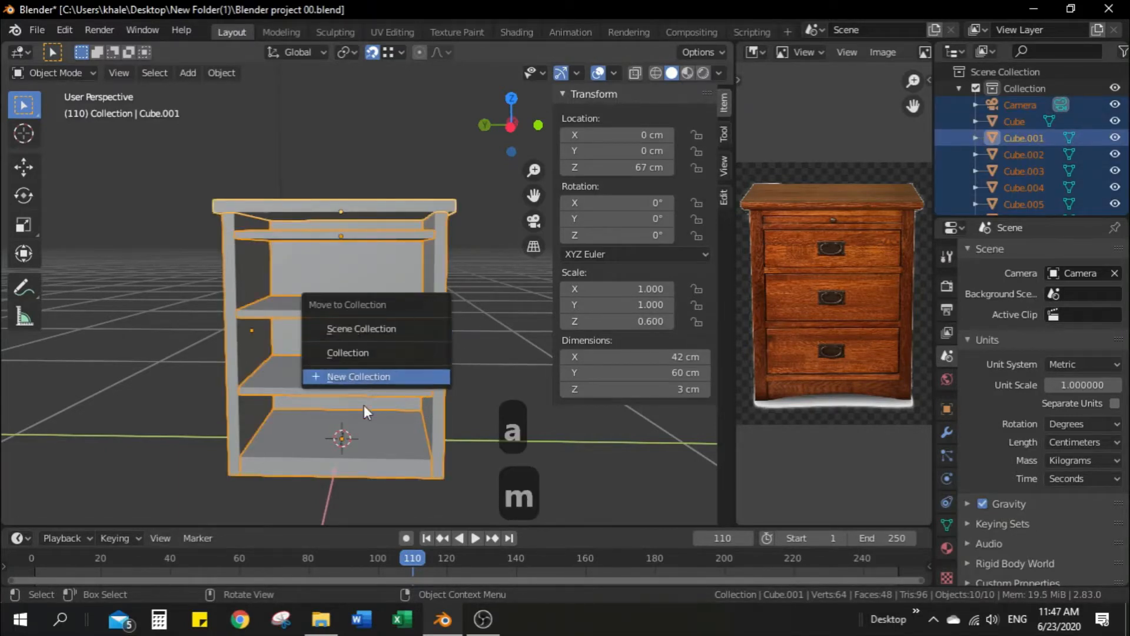
click(342, 378)
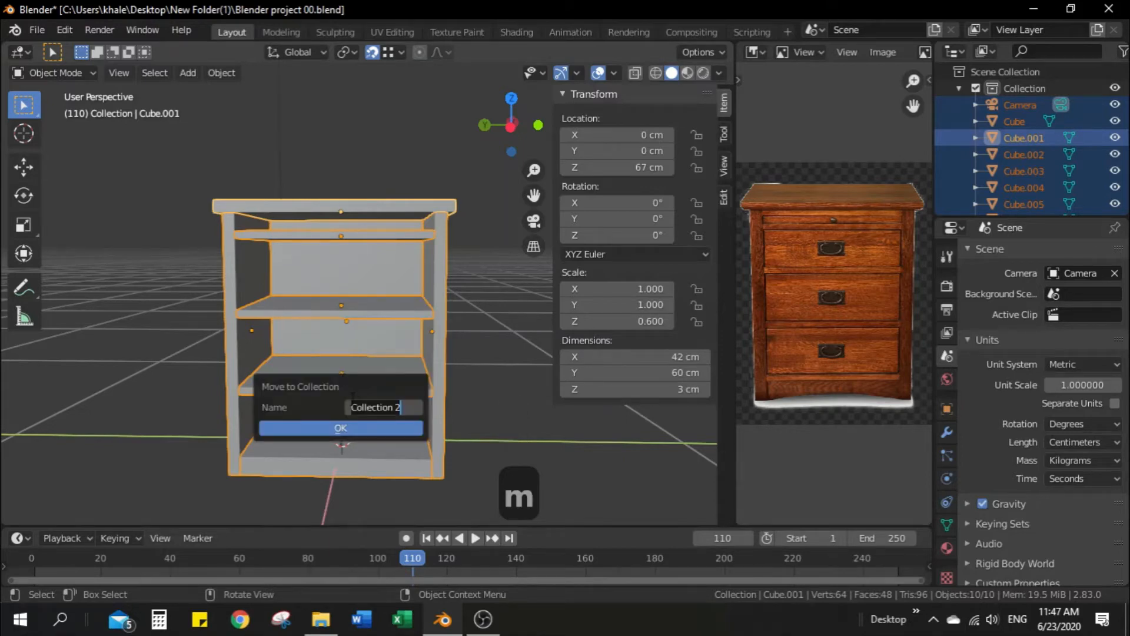
text(fram)
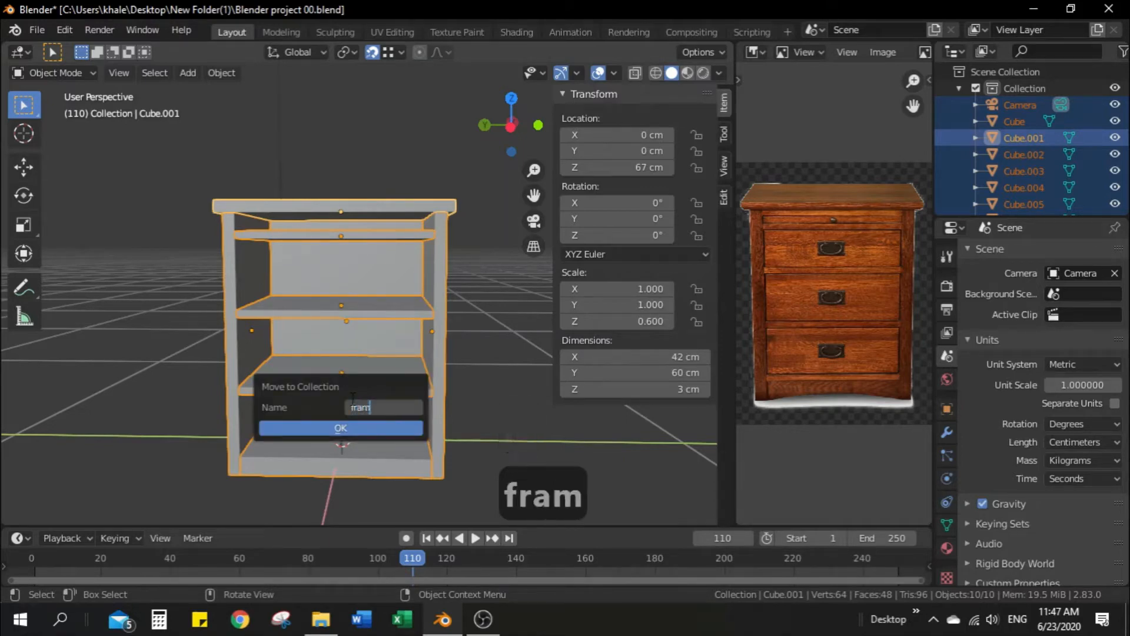
click(361, 426)
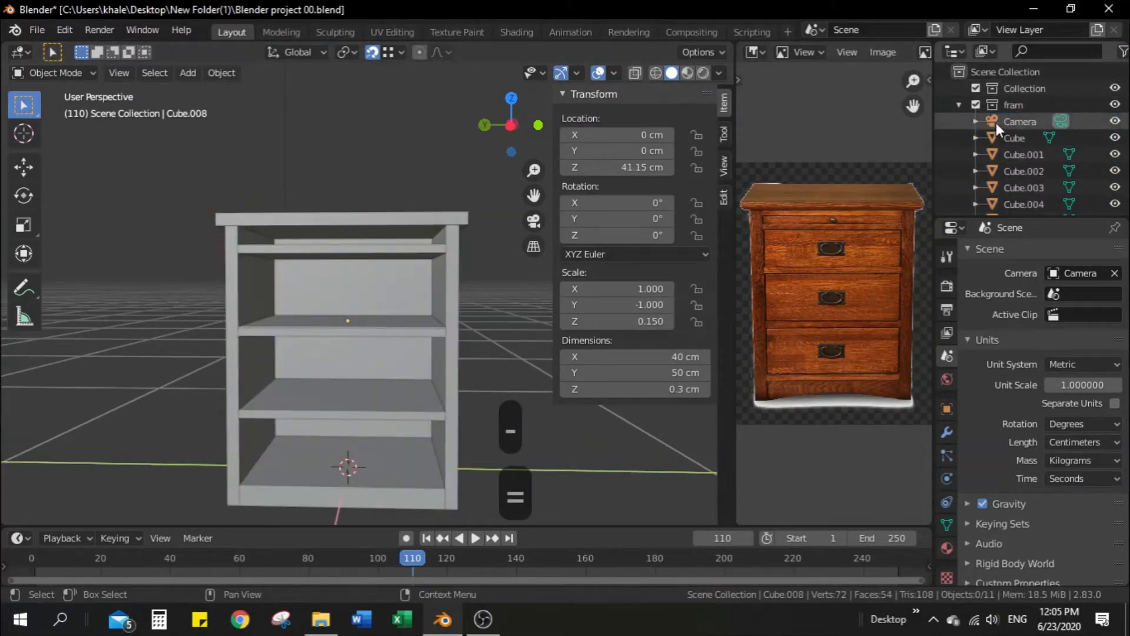
Step: Move the camera and the light back into Collection, and nest the fram collection inside it
click(997, 123)
key(m)
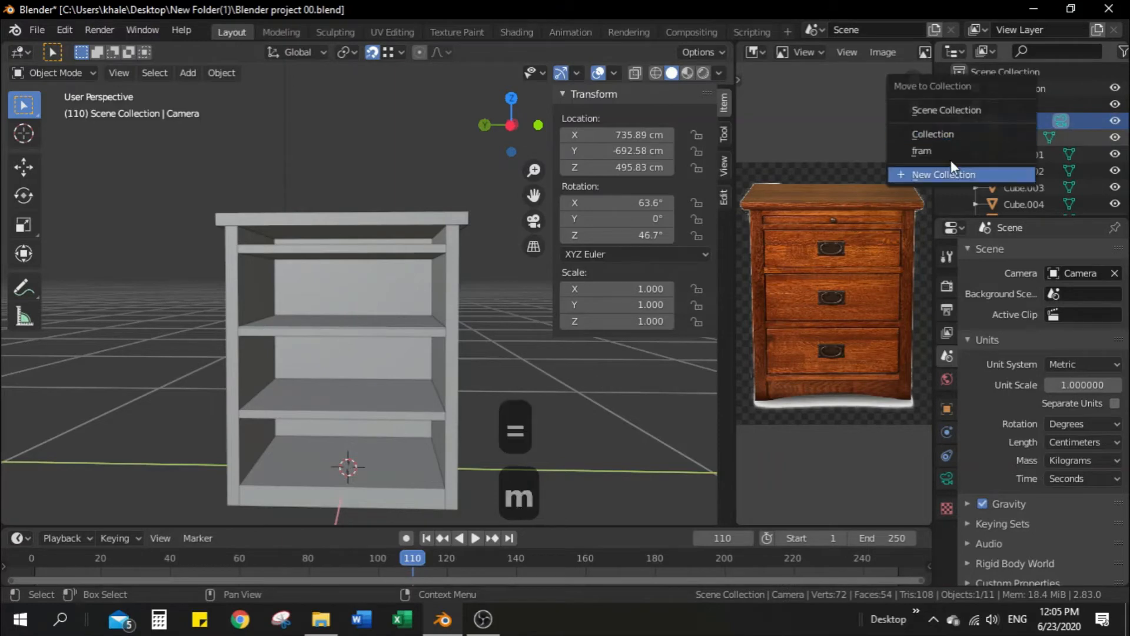
click(957, 134)
scroll(1027, 133, down, 5)
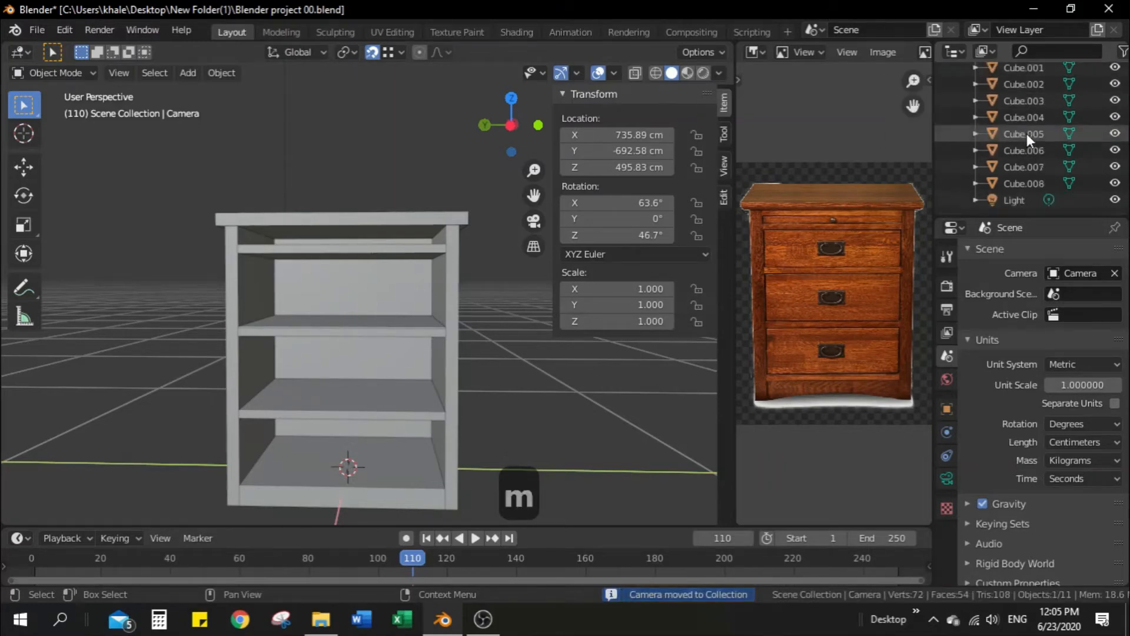
click(1022, 204)
key(m)
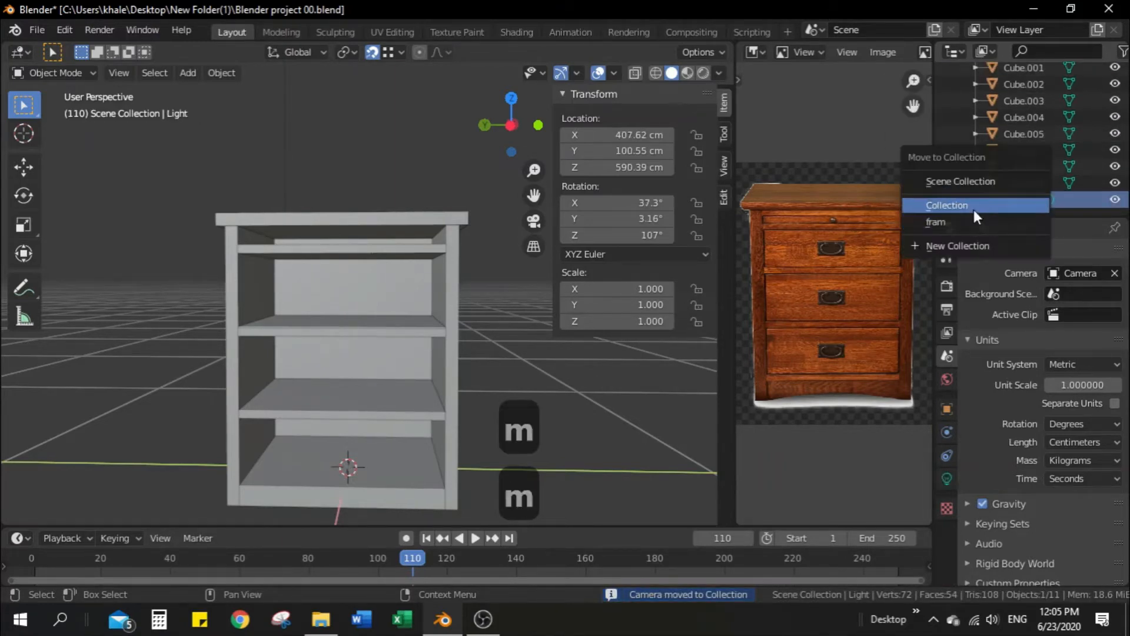
click(971, 204)
scroll(1024, 155, up, 5)
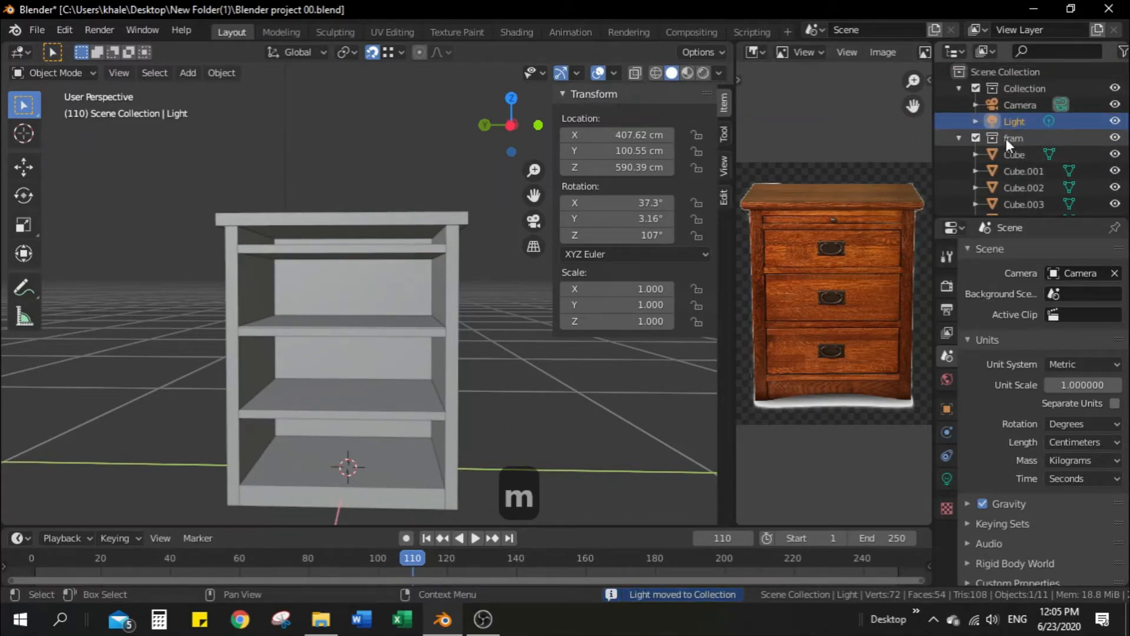
drag(1007, 142, 1018, 87)
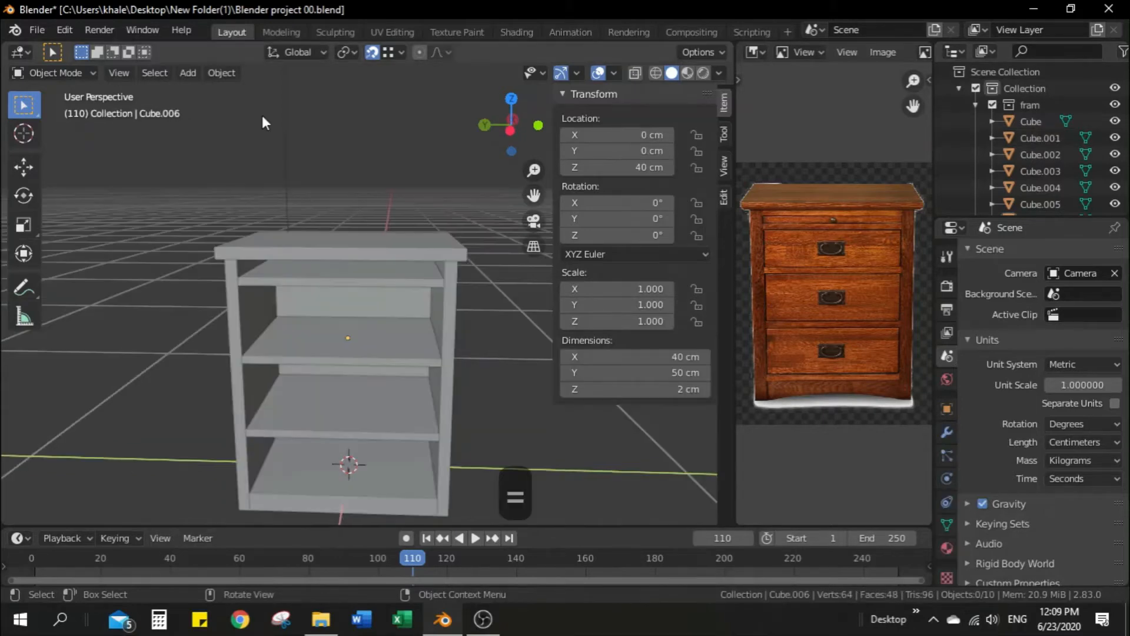
Step: Duplicate the second shelf from the top just above itself and set the copy's Z dimension to 0.3 cm
click(352, 331)
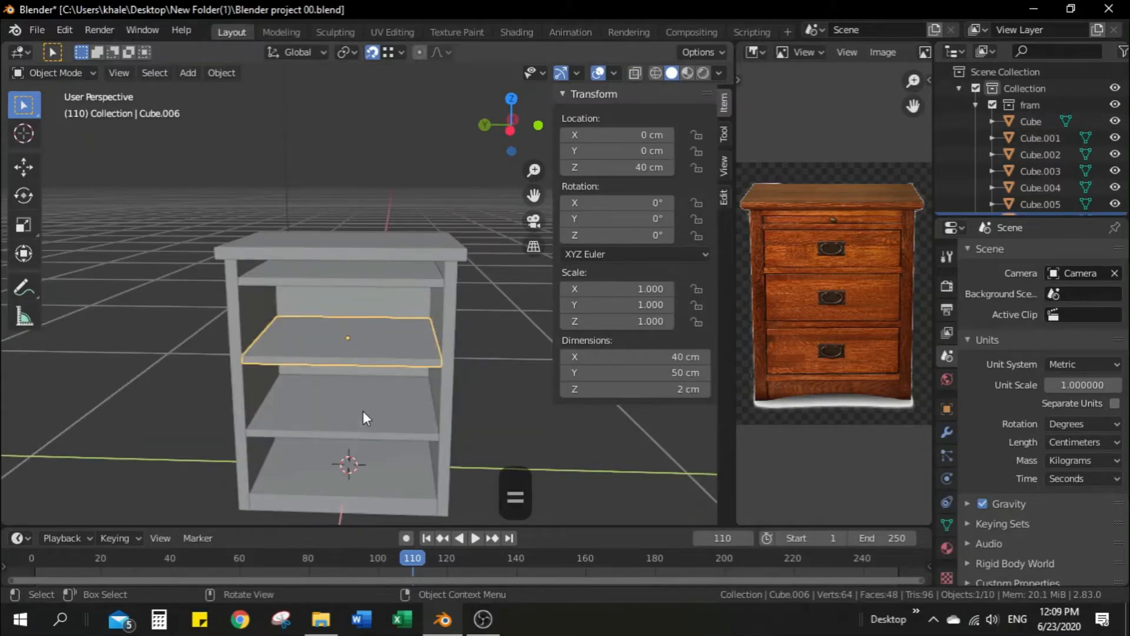
key(shift+d)
click(389, 378)
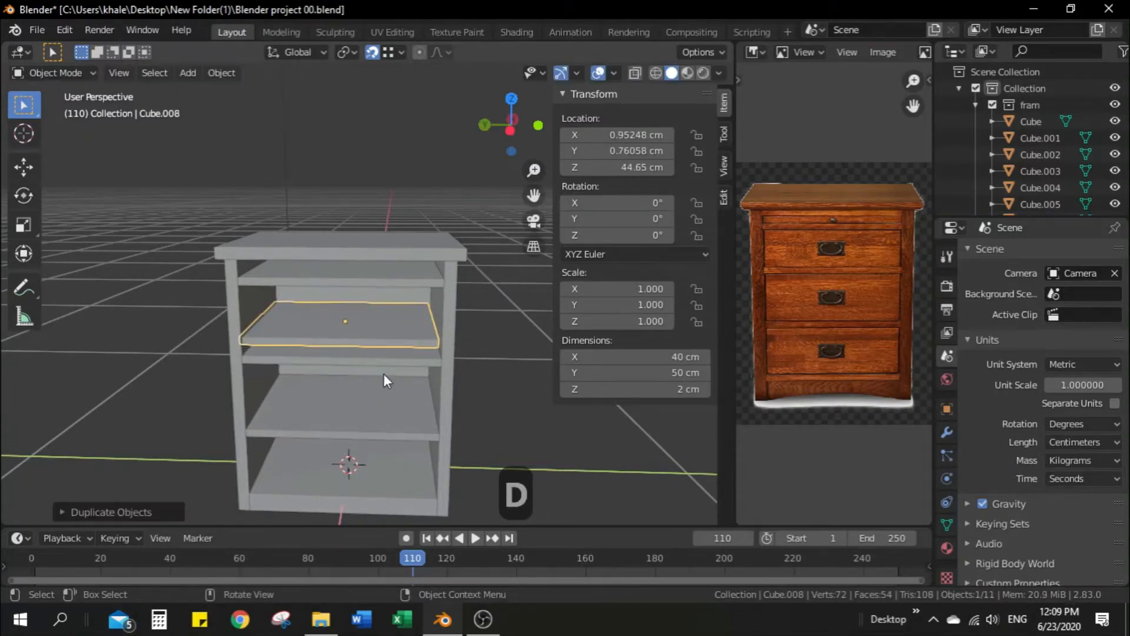
click(624, 389)
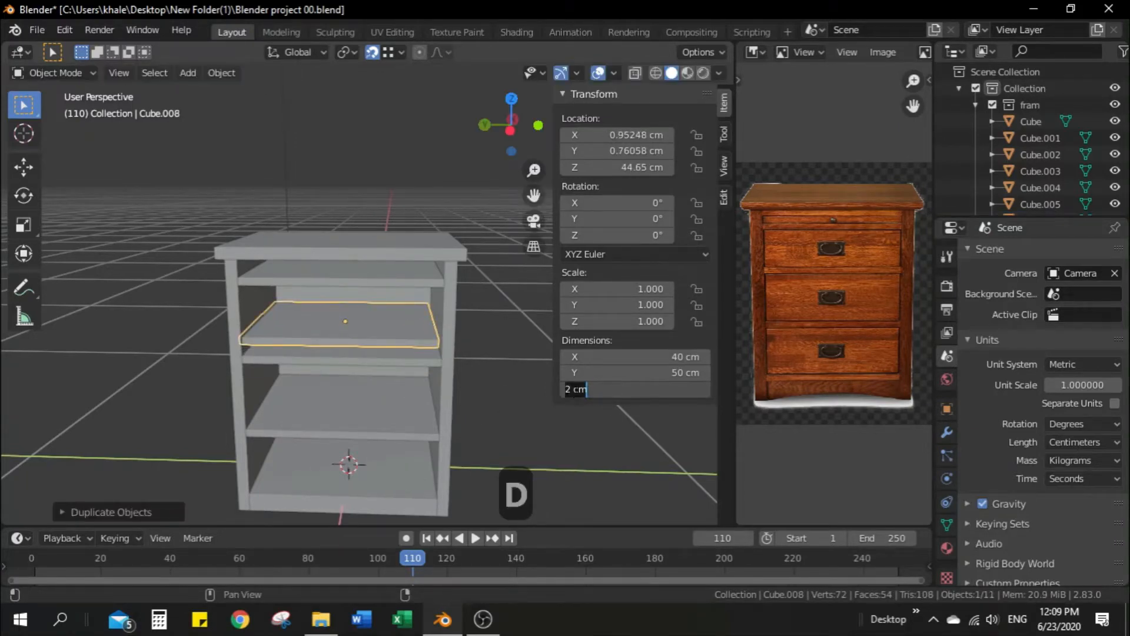
click(561, 390)
key(Delete)
key(Delete)
text(.3)
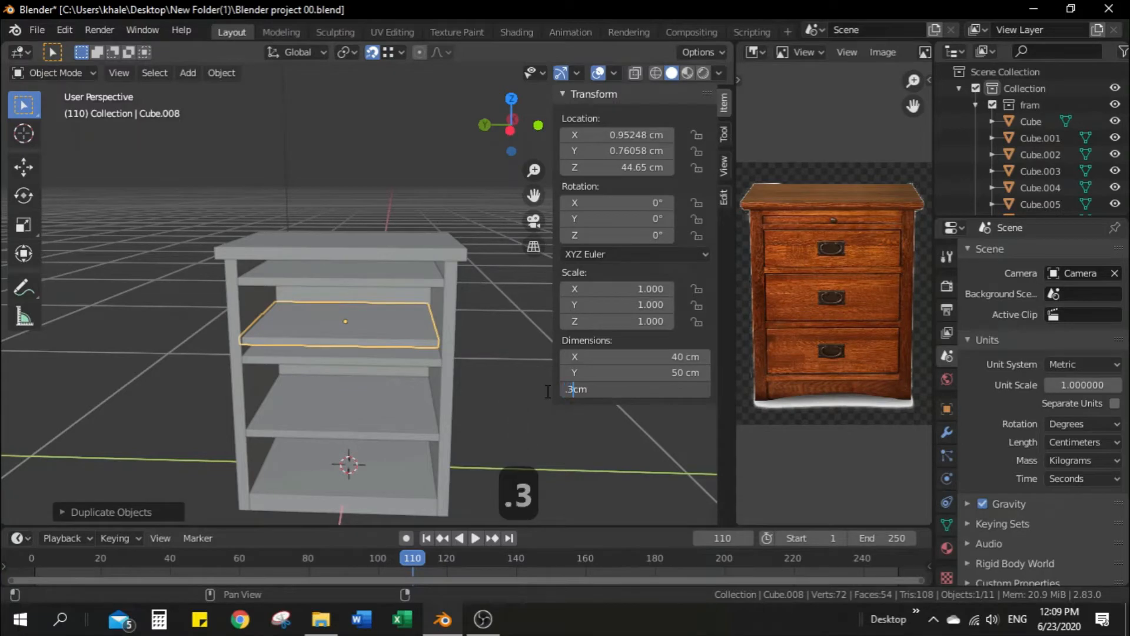
click(531, 416)
Step: Reduce the thin panel's X dimension by 2 cm to 38 cm
click(607, 373)
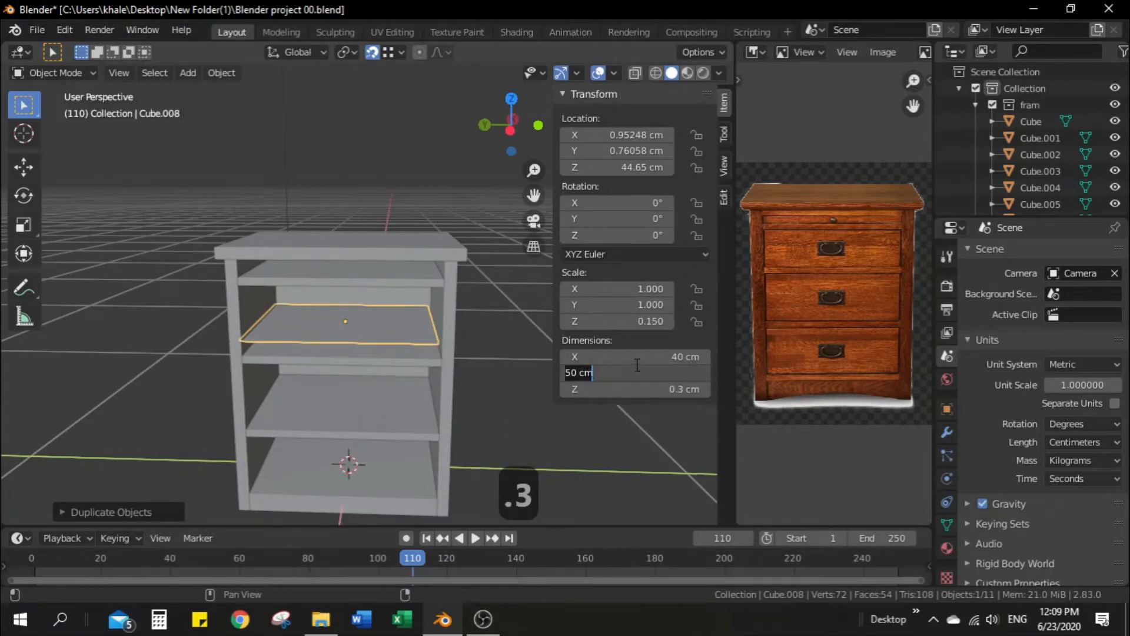
click(624, 353)
click(580, 356)
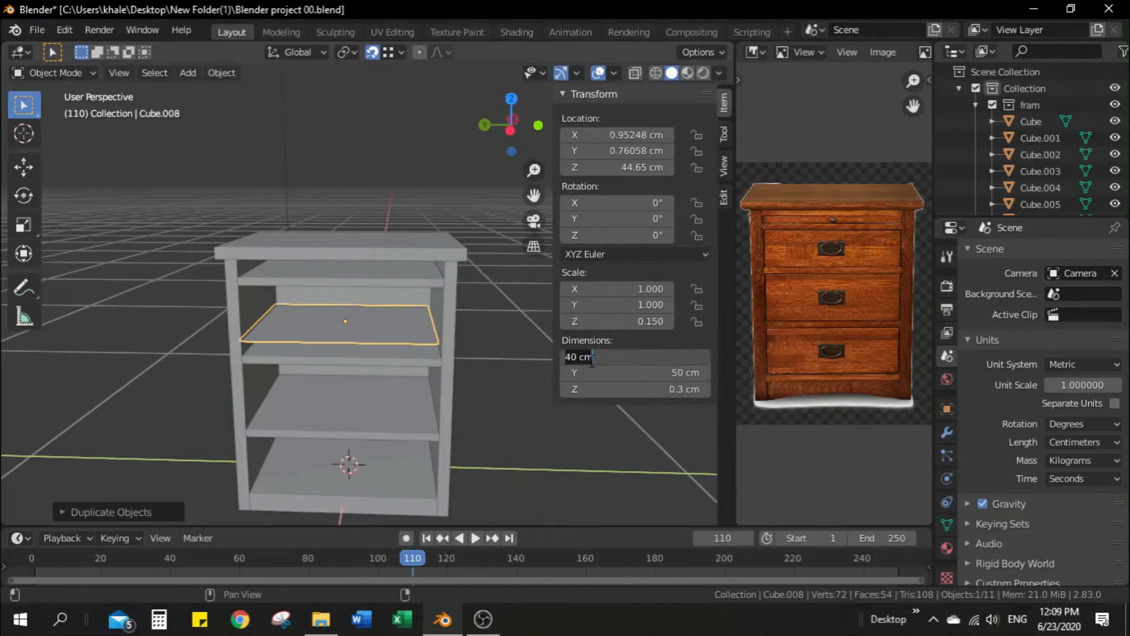
click(578, 356)
text(-2)
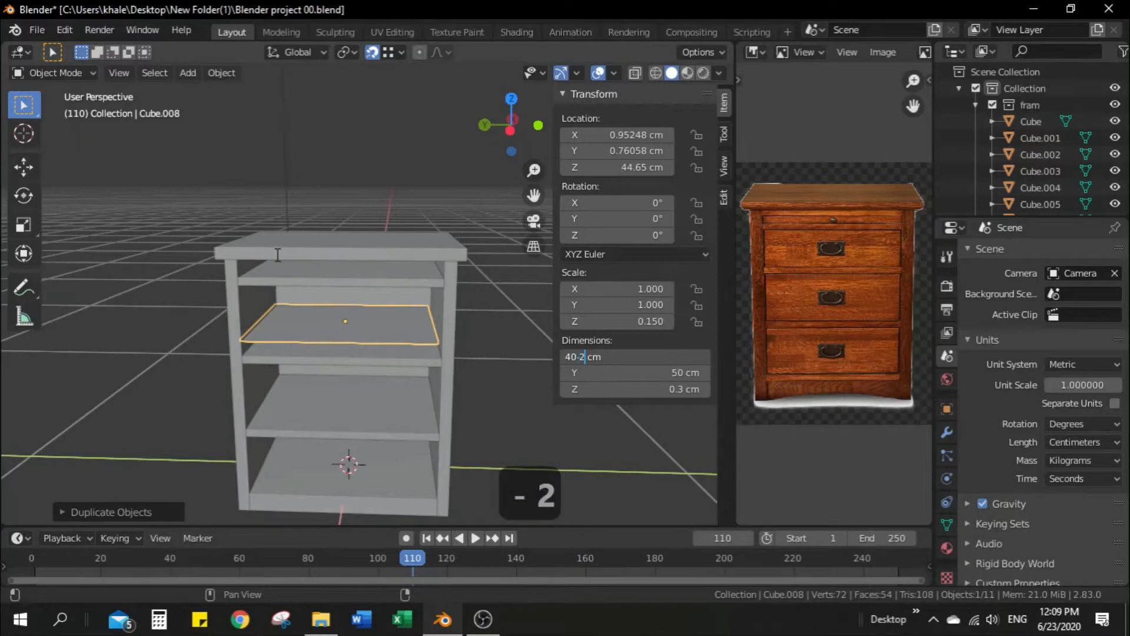
key(Return)
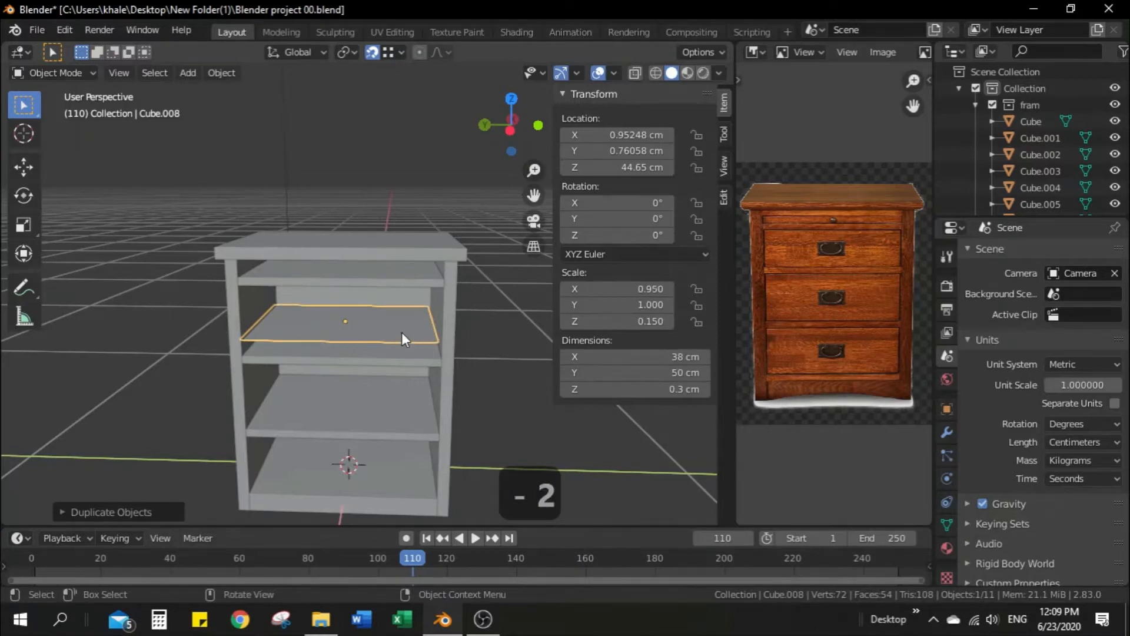
Step: Move the thin panel down onto the shelf below it, at X 1 cm, Y 0 cm and Z 41.15 cm
key(g)
click(297, 333)
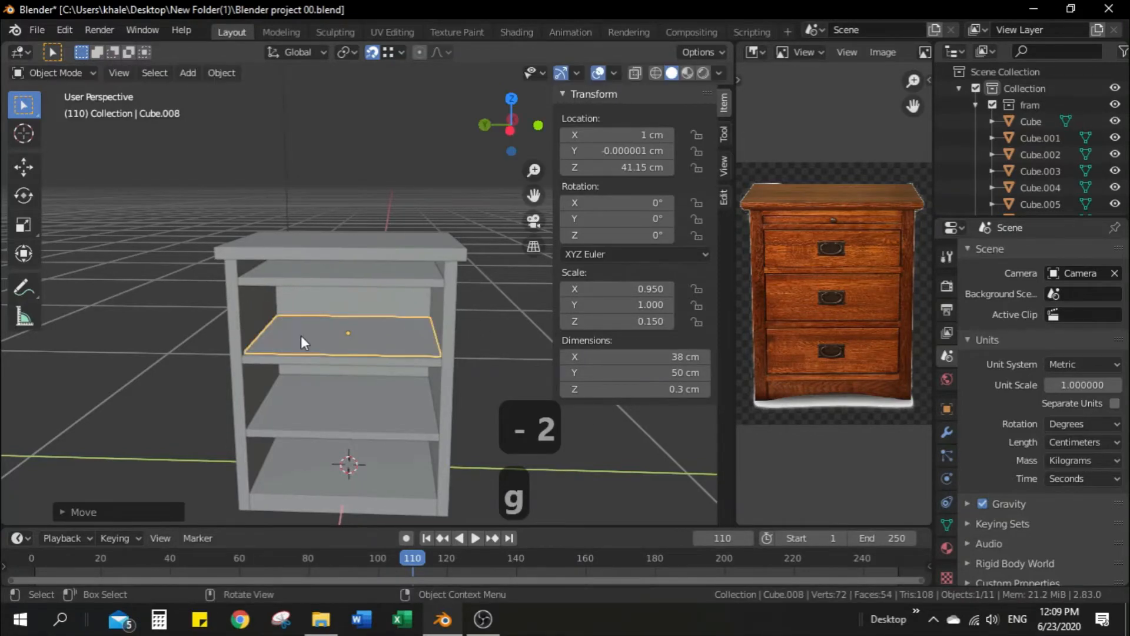
middle_drag(301, 335, 333, 360)
click(542, 419)
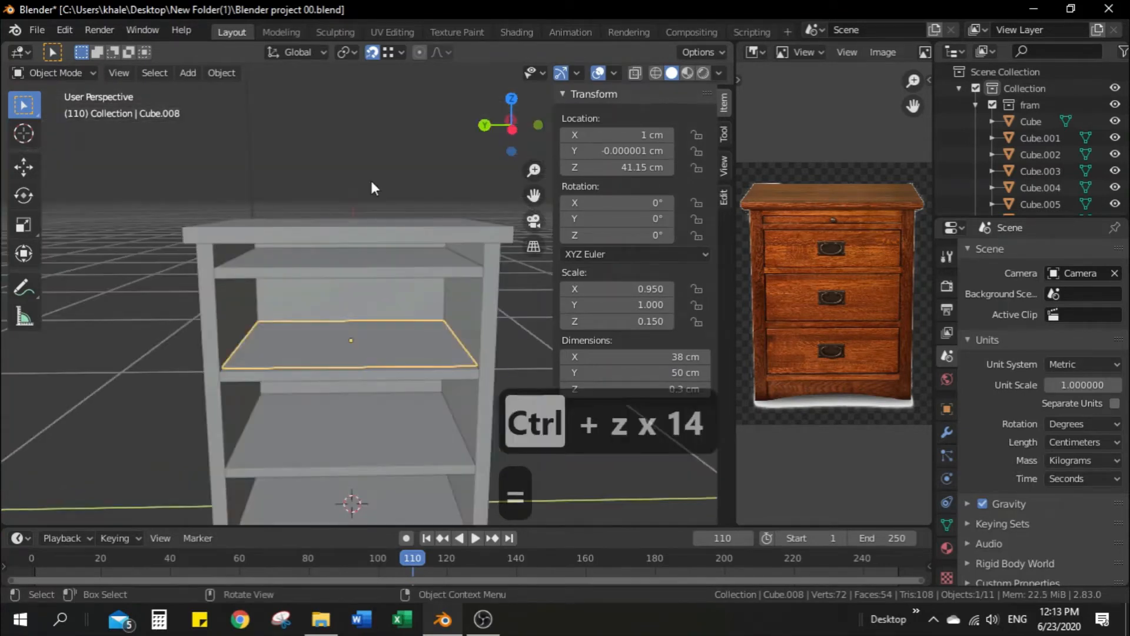
Step: Duplicate the thin drawer bottom slightly above itself and set the copy's Z dimension to 10 cm
middle_drag(377, 120, 312, 239)
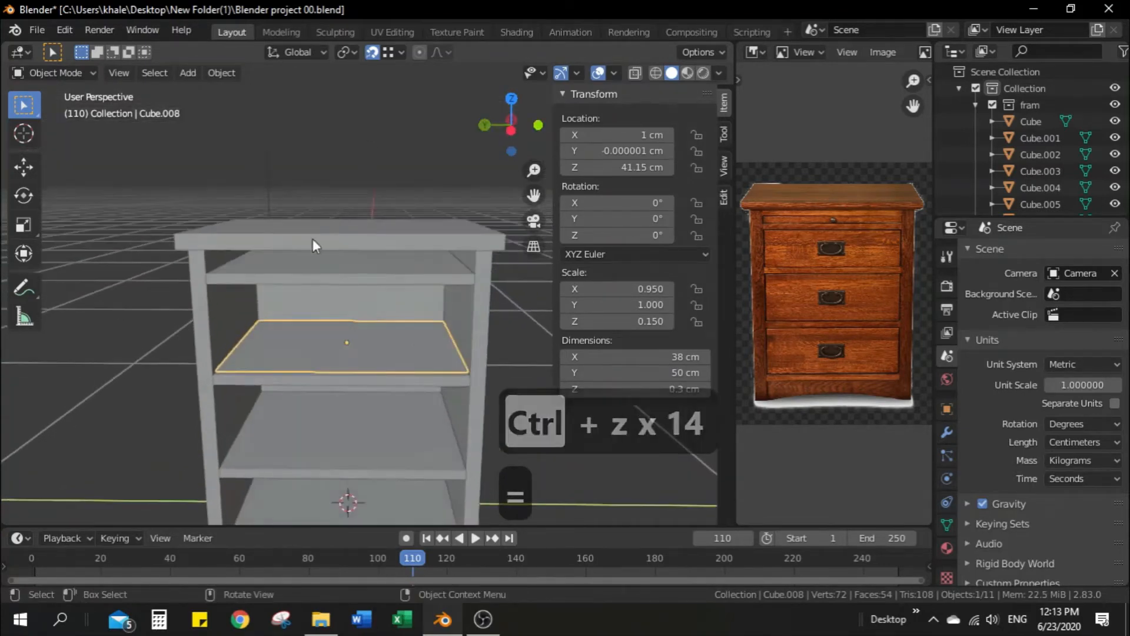
key(shift+d)
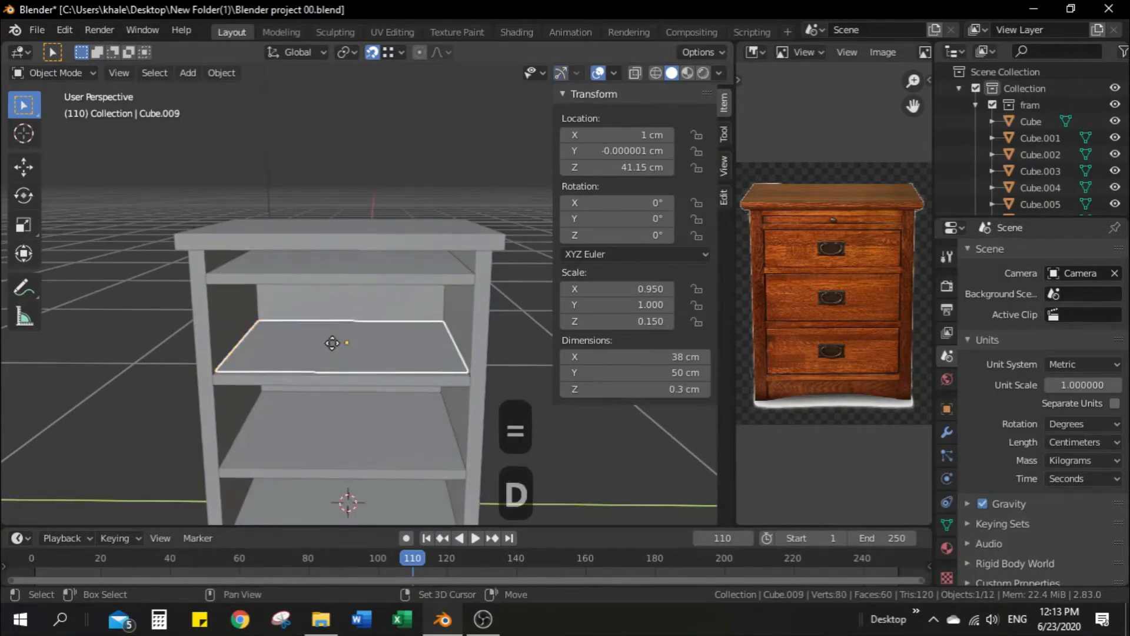
click(315, 324)
click(633, 389)
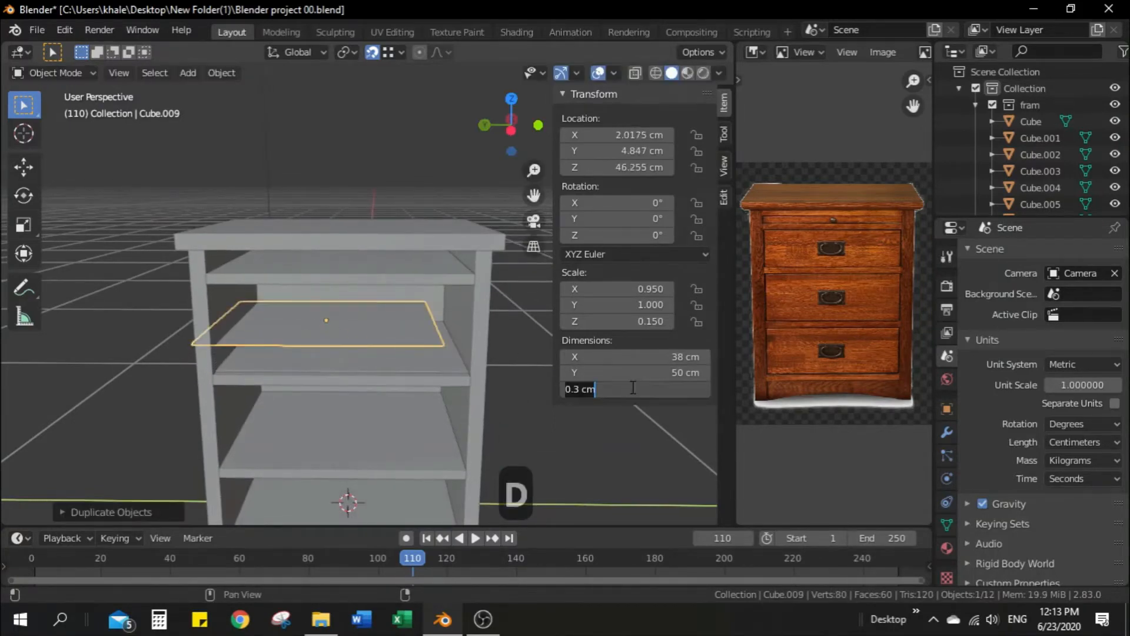
key(Home)
text(10)
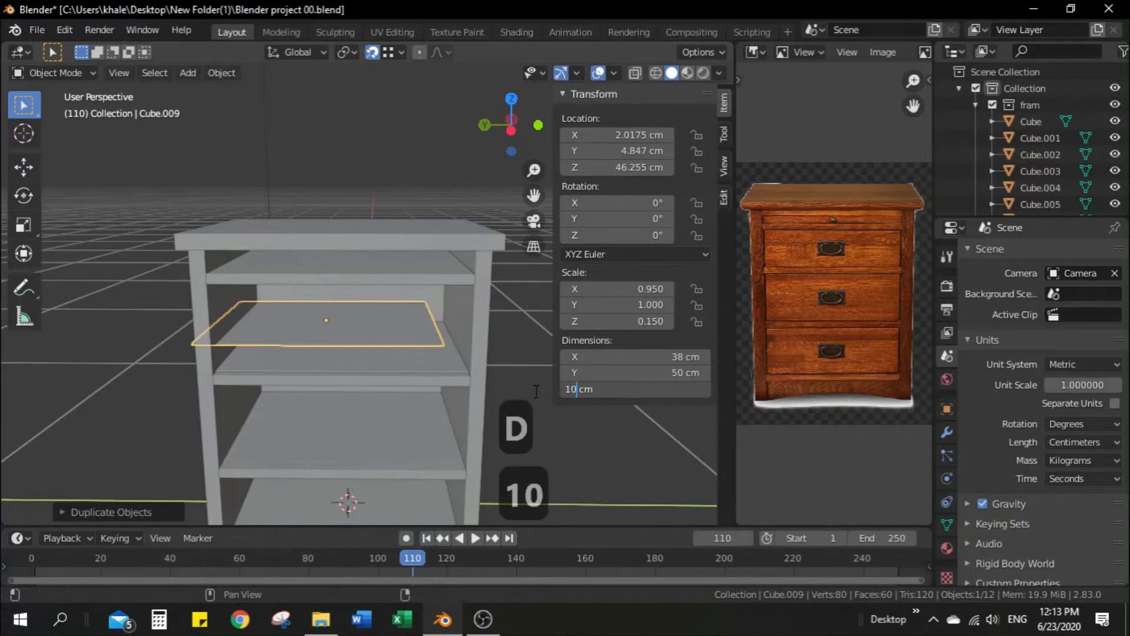
key(Return)
Step: Set the duplicated panel's Y dimension to 2 cm to form a drawer side
click(595, 373)
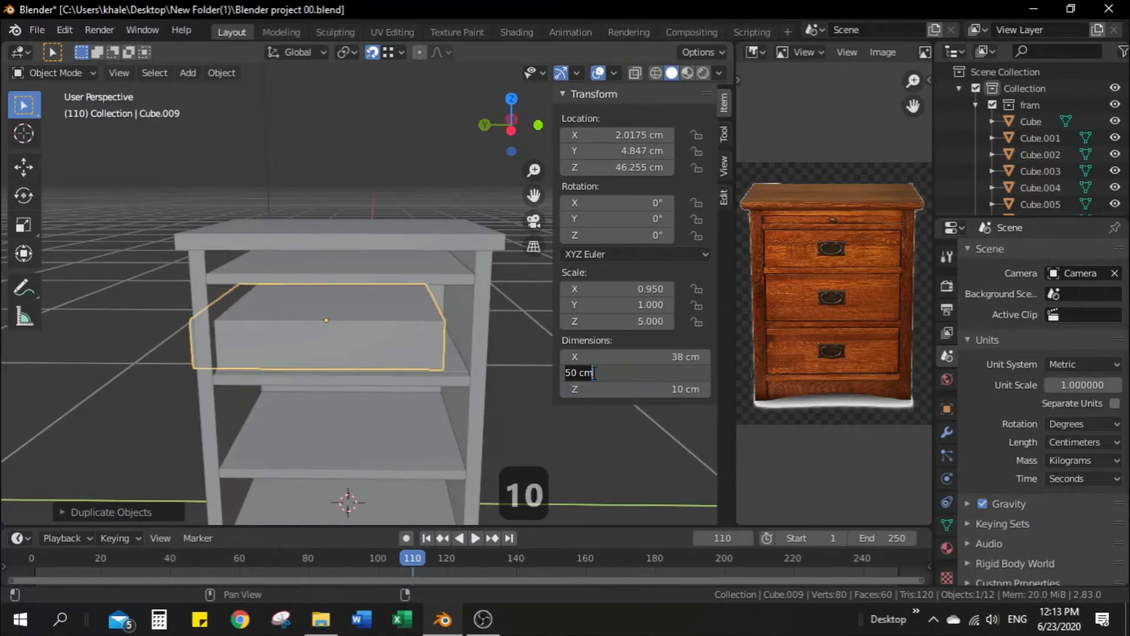
key(Home)
text(2)
key(Return)
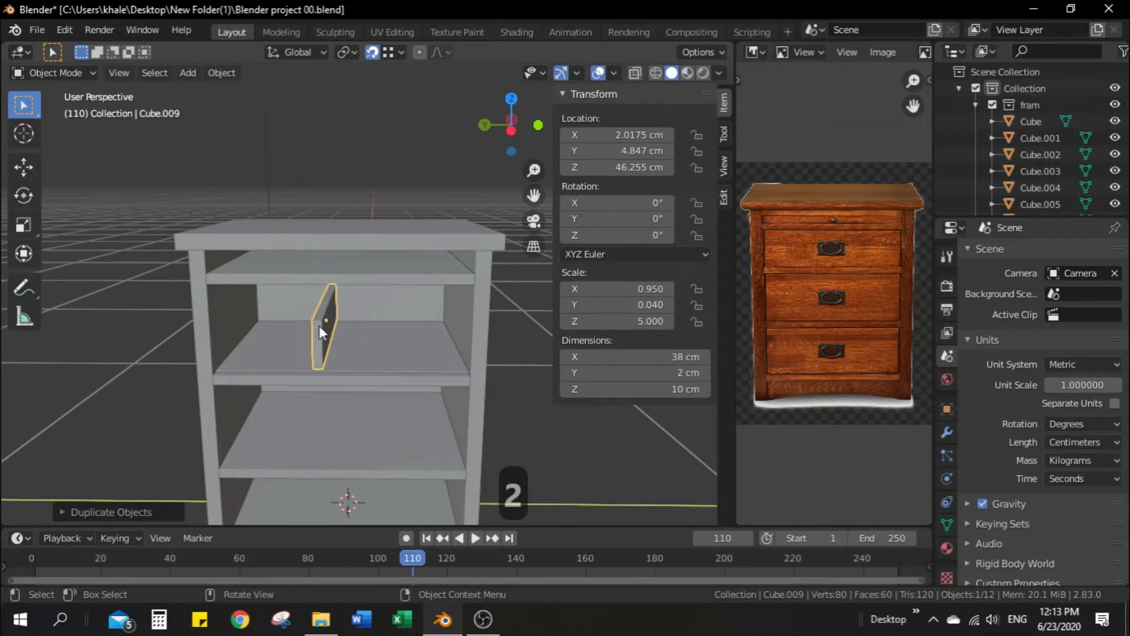
Step: Snap the drawer side onto the drawer bottom's left edge at Y 24 cm and place a duplicate along the right edge
click(319, 326)
click(326, 312)
key(g)
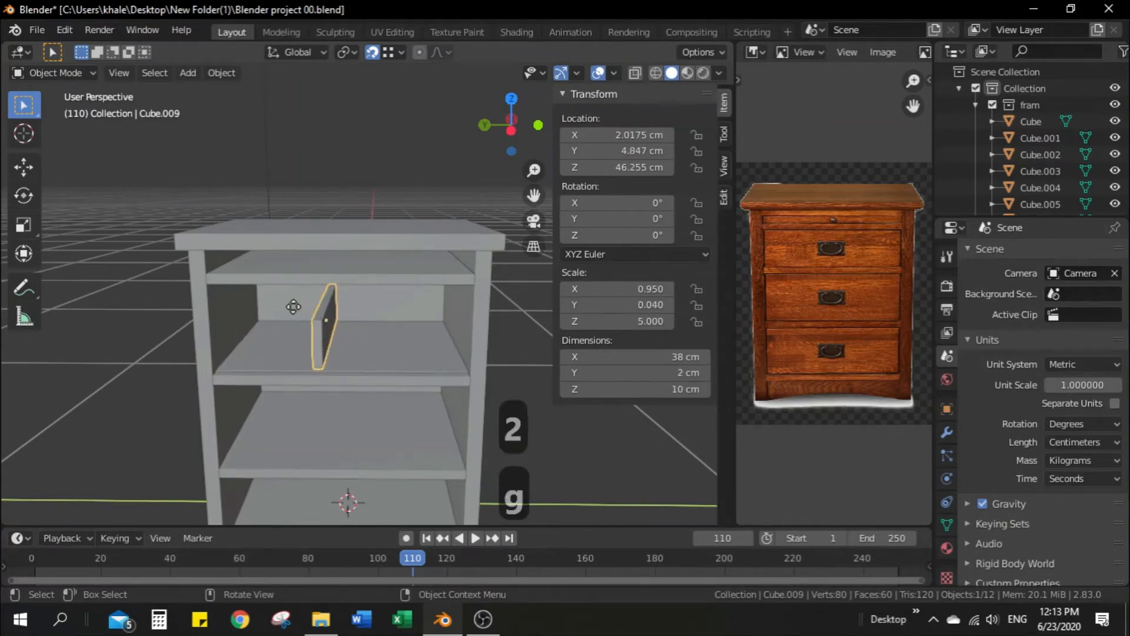
click(269, 321)
key(shift+d)
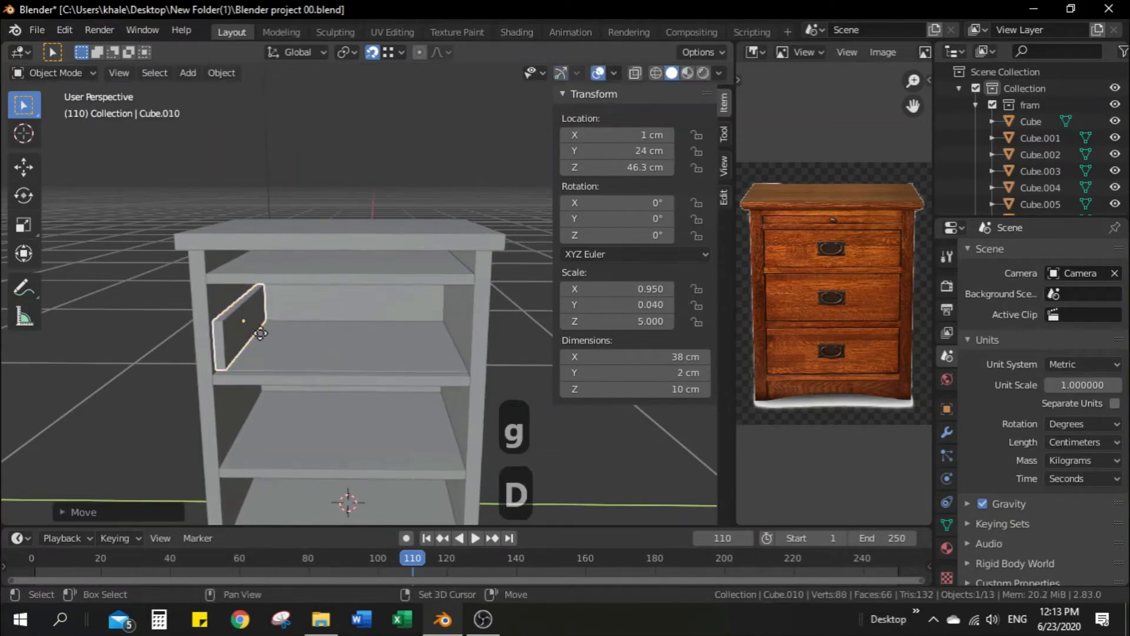
click(445, 322)
Step: Duplicate the left drawer side and place the copy near the middle of the drawer bottom
click(286, 327)
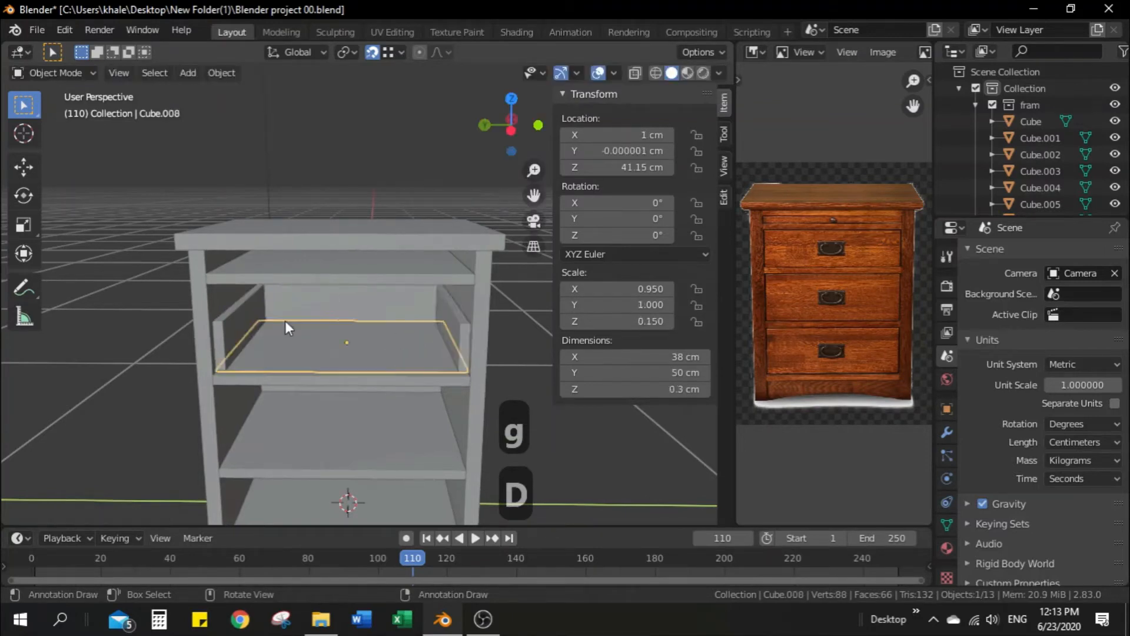
click(237, 325)
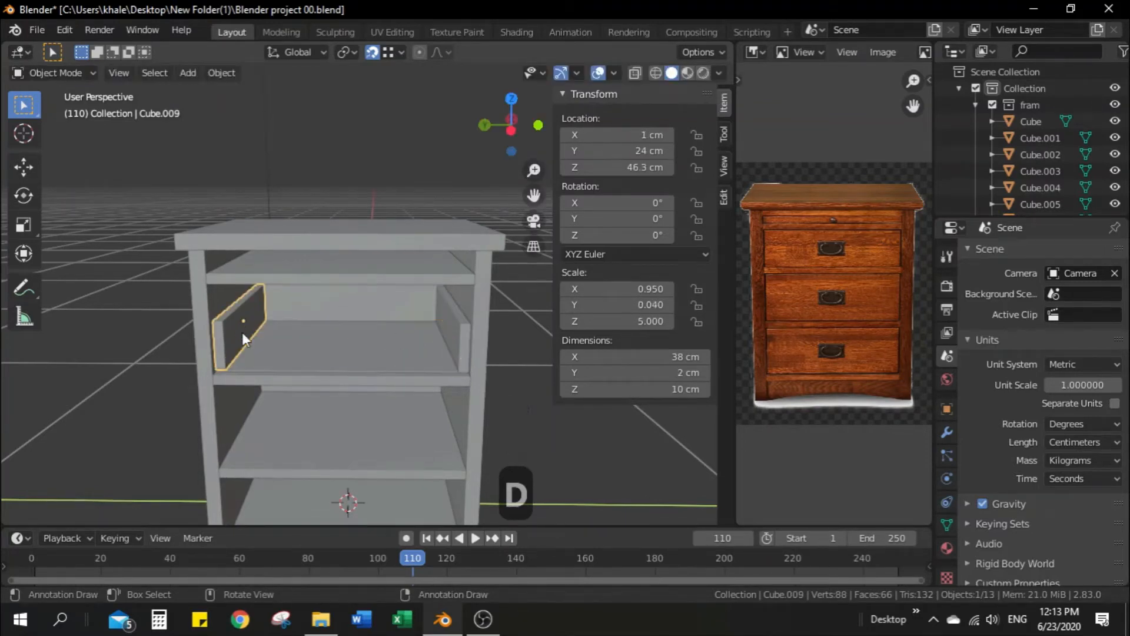
key(shift+d)
click(611, 353)
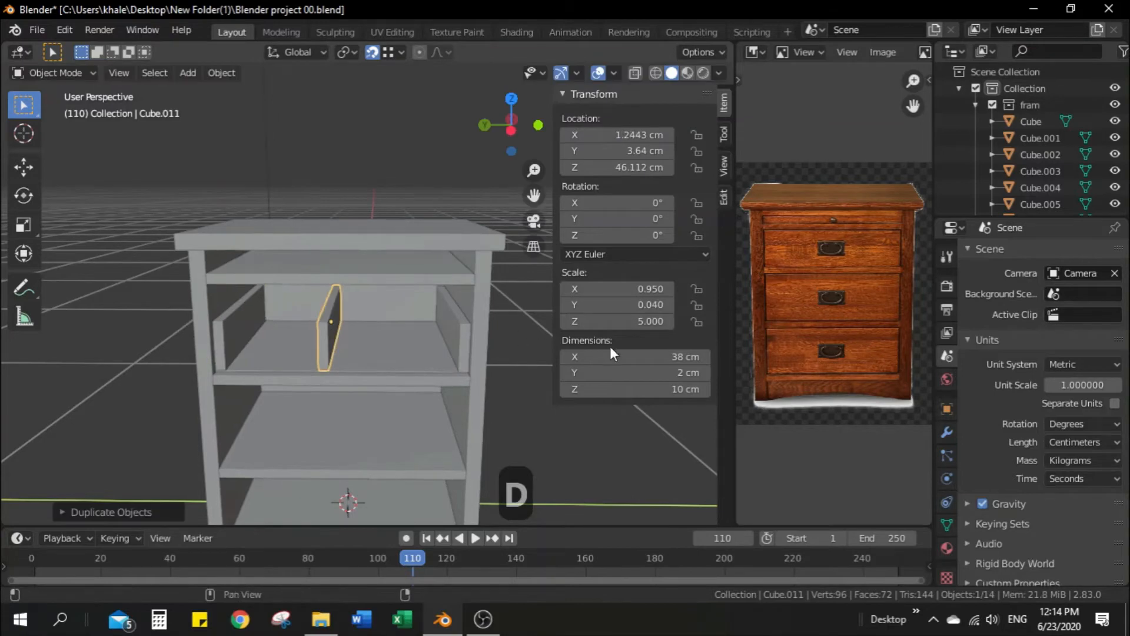
Step: Set the duplicated panel's Y dimension to 50-4 cm and its X dimension to 2 cm to span between the drawer sides
double_click(616, 372)
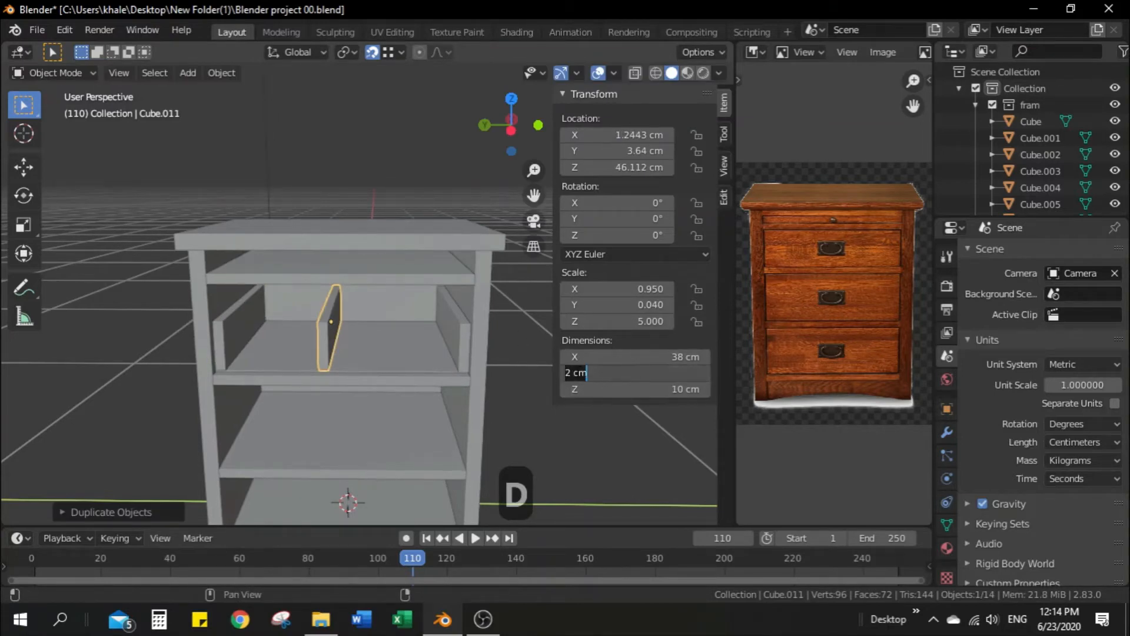
key(Home)
key(Delete)
text(50)
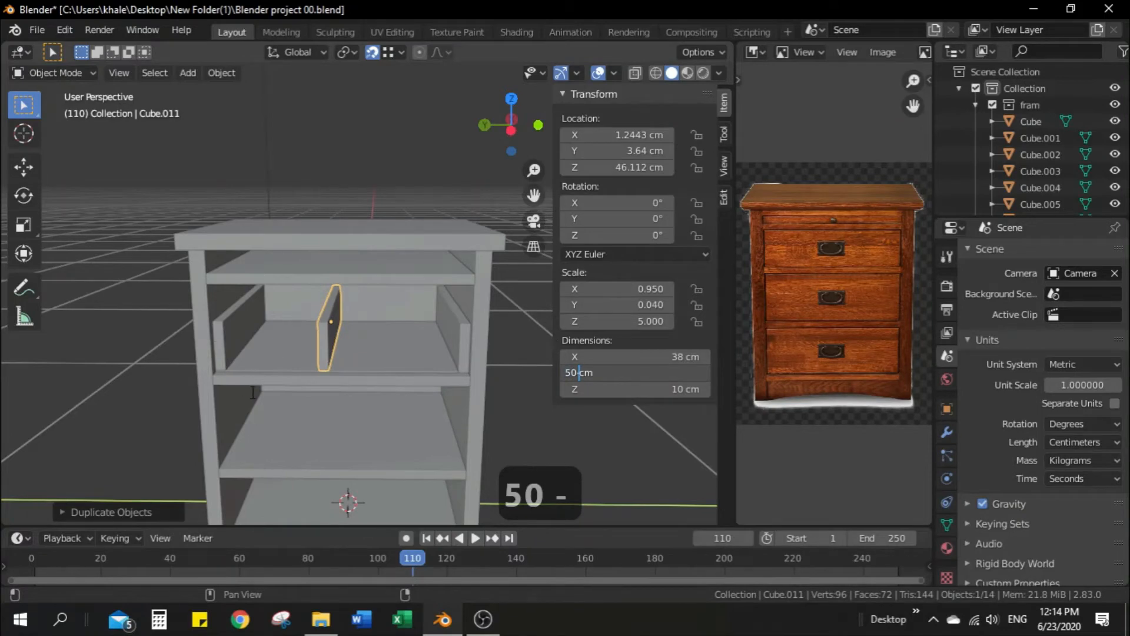
text(-4)
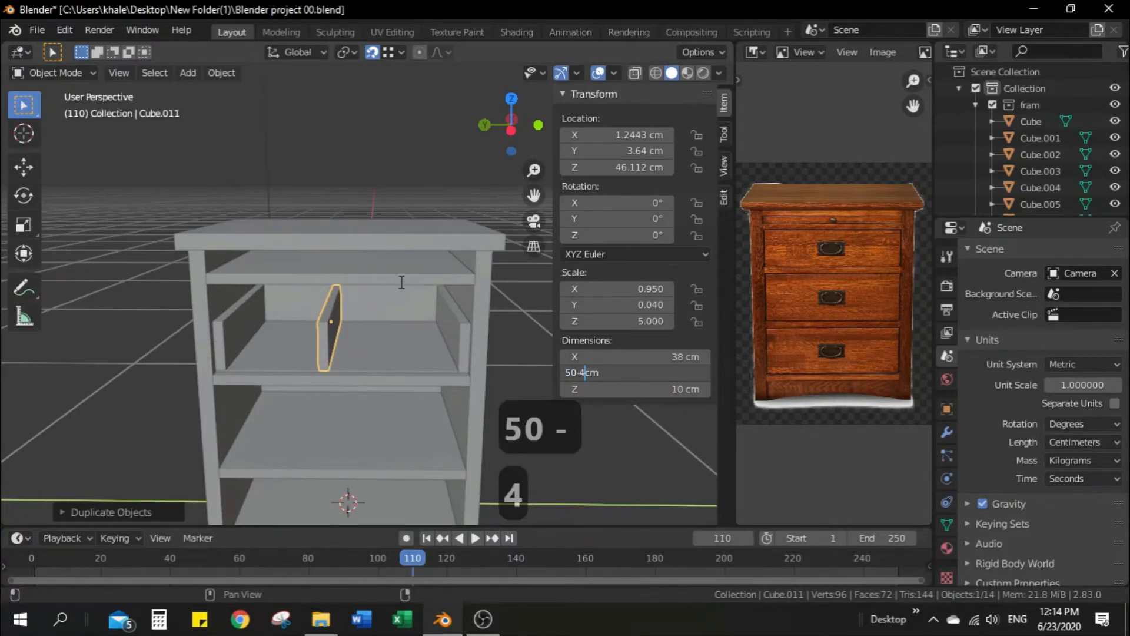
key(Return)
click(594, 357)
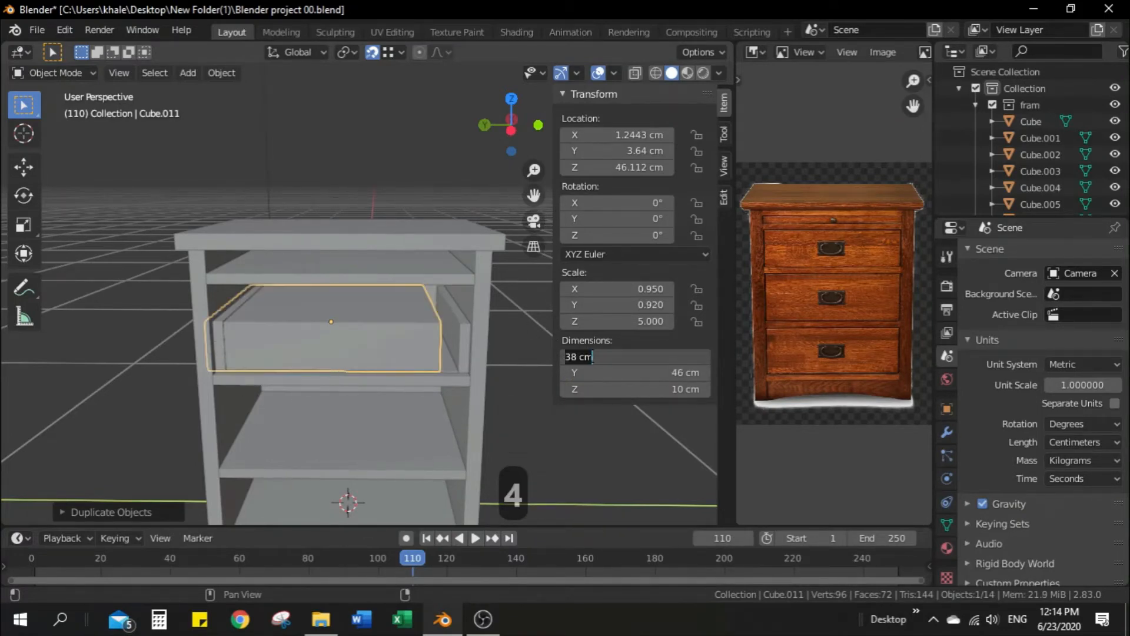
text(2)
key(Return)
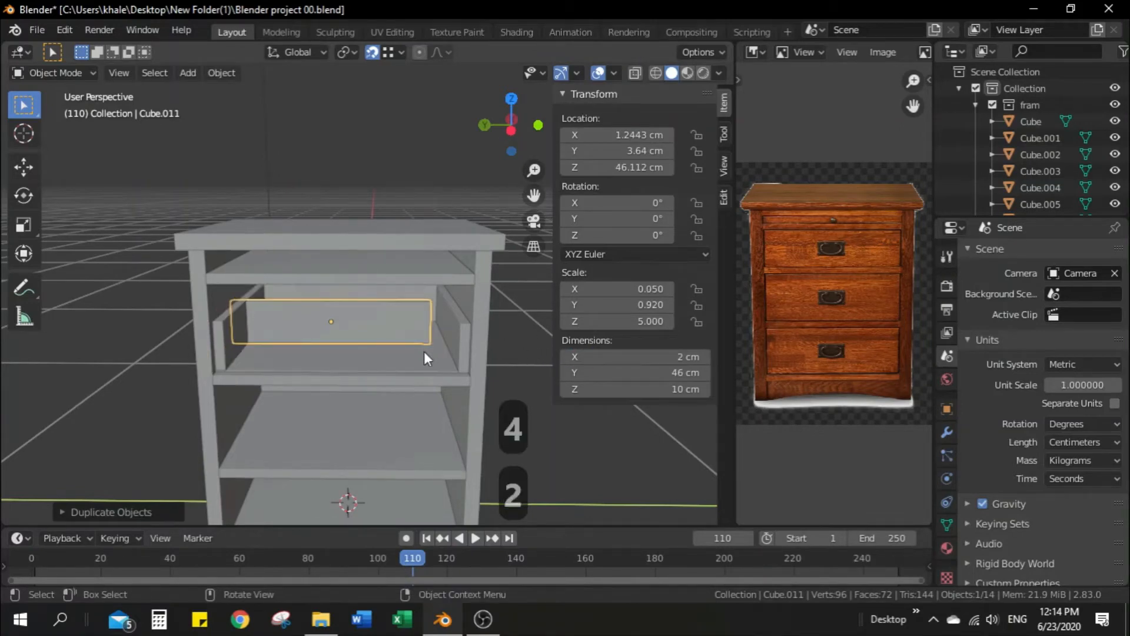
Step: Snap the cross panel to the drawer's back at X 19 cm, Y 0 cm, Z 46 cm and place a duplicate at the front at X -17 cm
key(g)
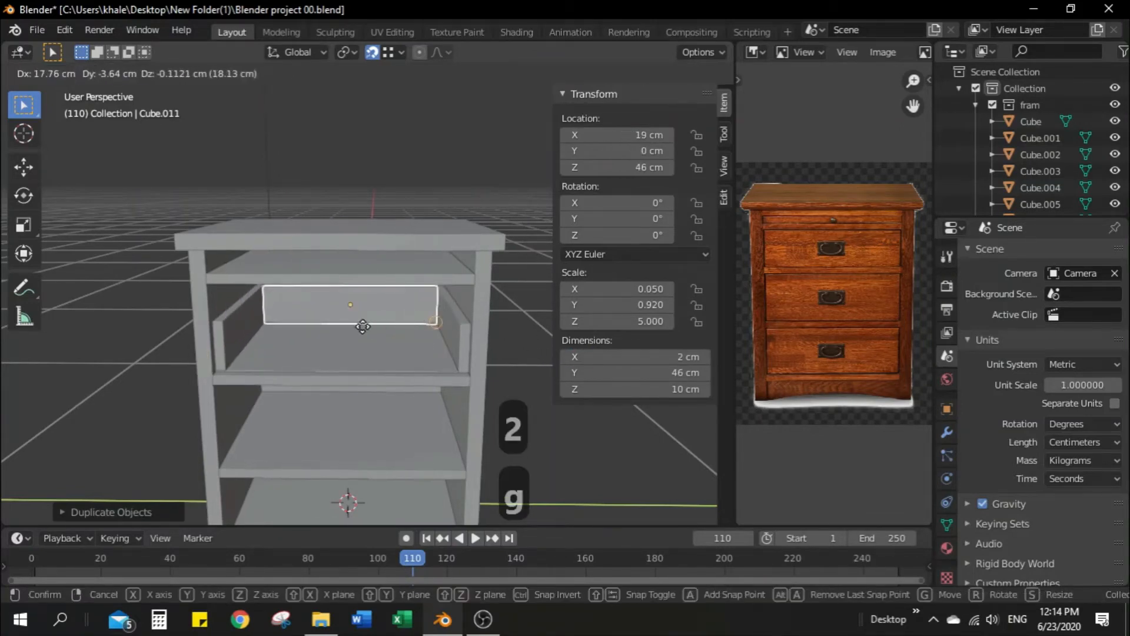
click(432, 320)
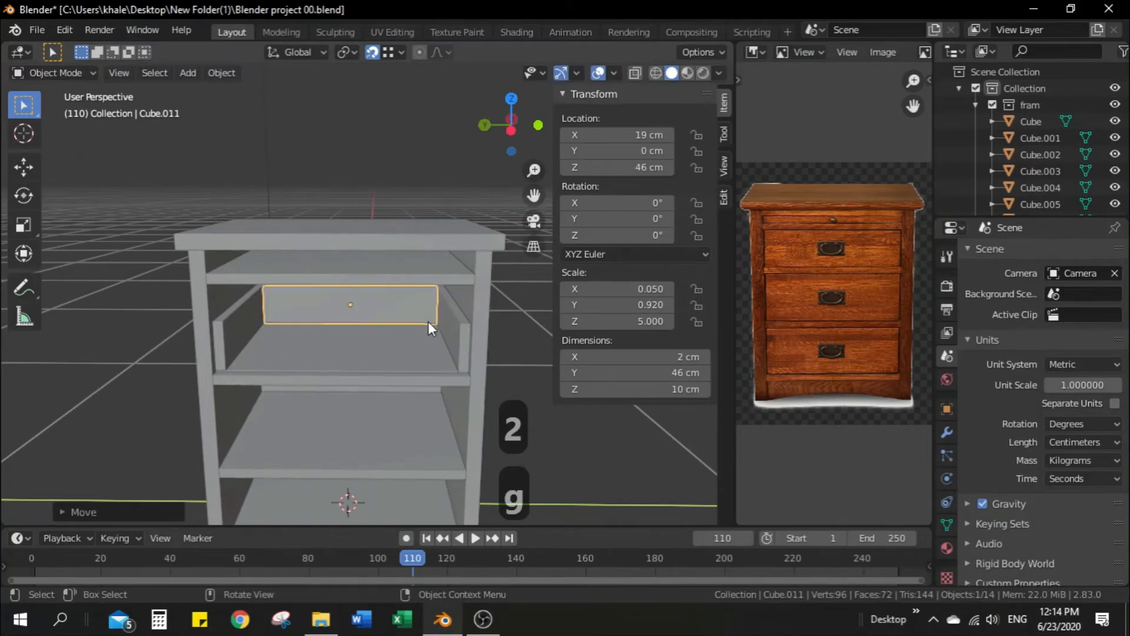
key(shift+d)
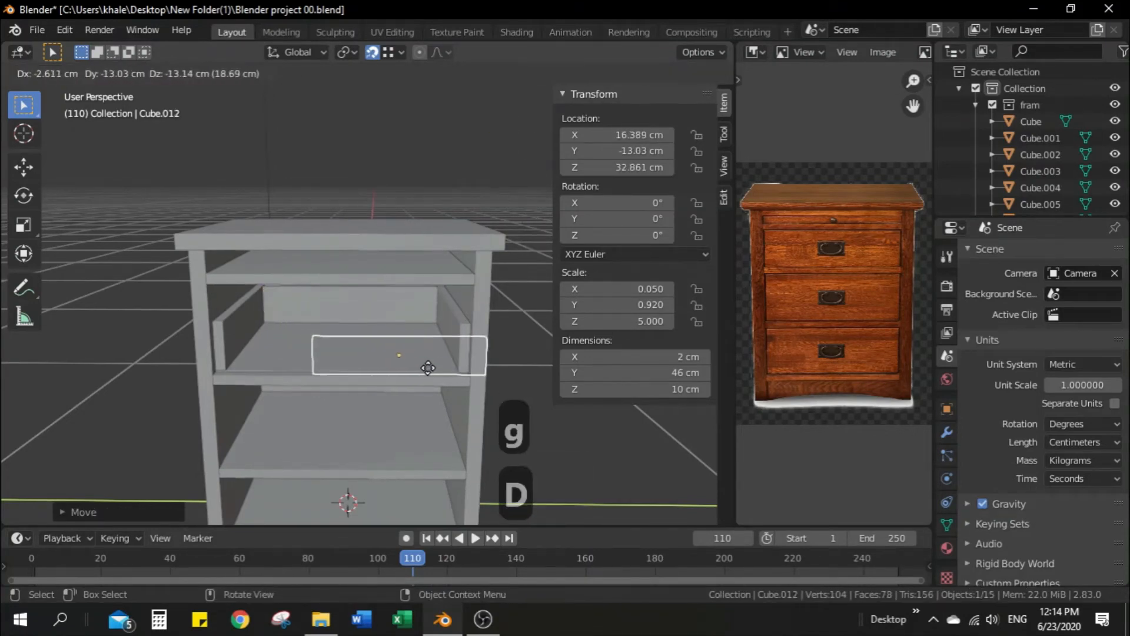
click(444, 367)
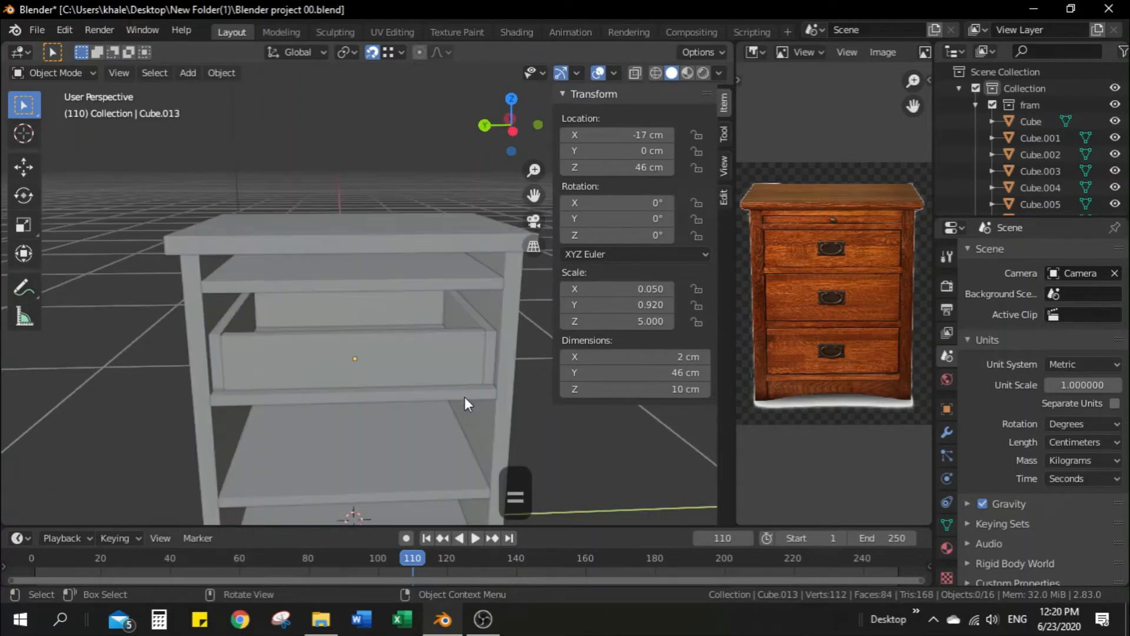
Step: Duplicate the drawer's front cross panel and place the copy just ahead of it at X -19 cm, Y 2 cm, Z 44 cm
click(333, 361)
key(shift+d)
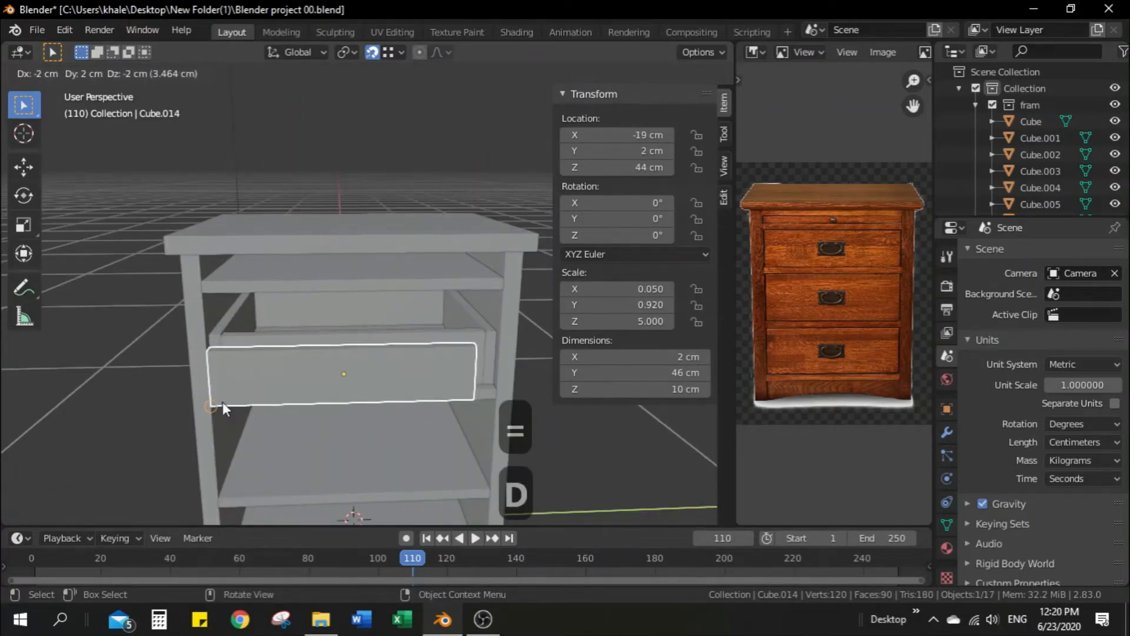
click(320, 373)
Step: Set the drawer face copy's Z dimension to 20 cm and its Y dimension to 50 cm
click(626, 389)
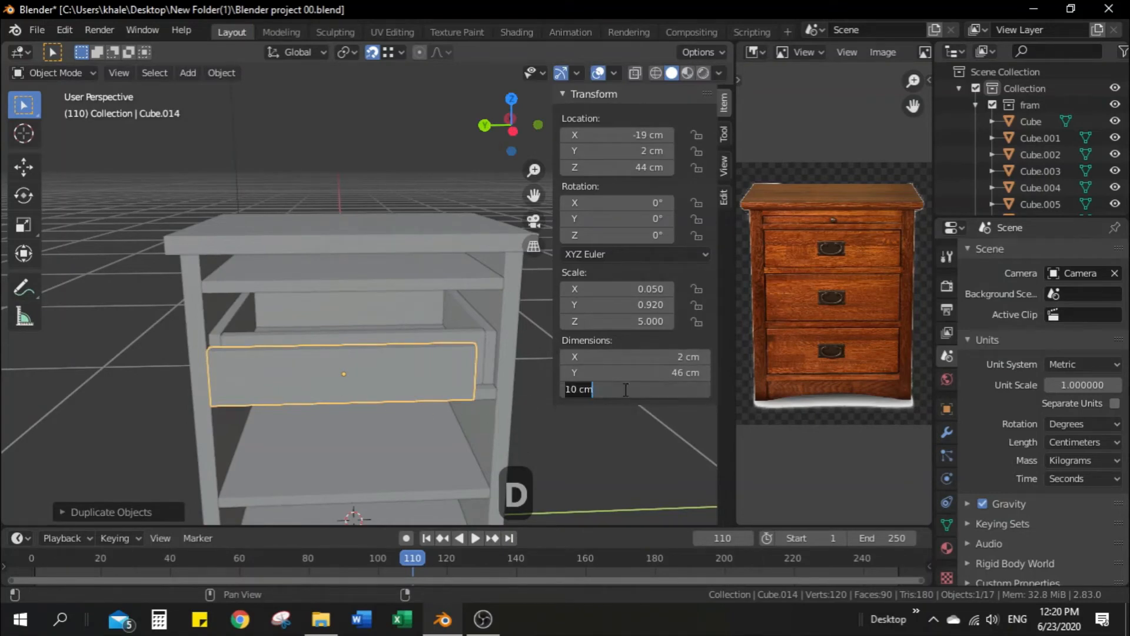
key(Home)
text(2)
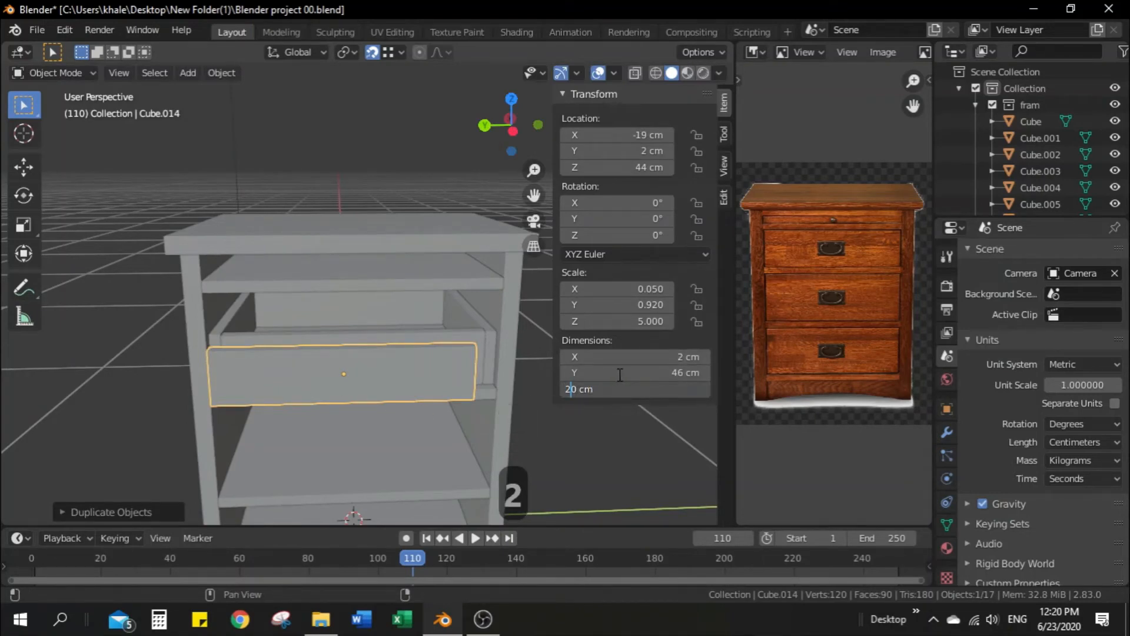
click(620, 374)
click(614, 375)
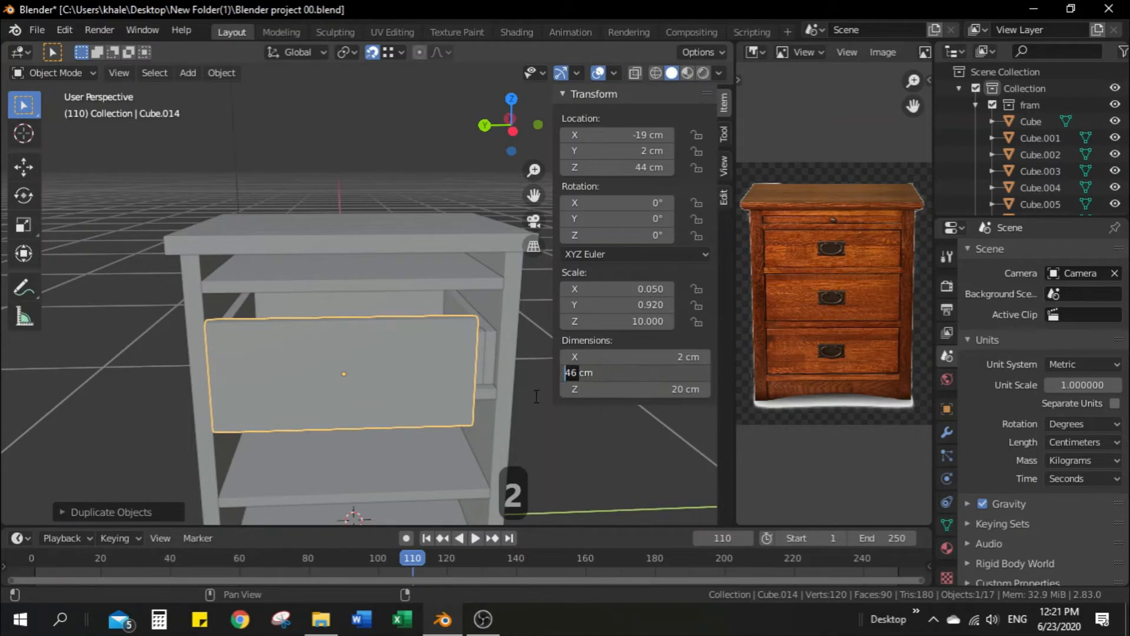
text(50)
key(Return)
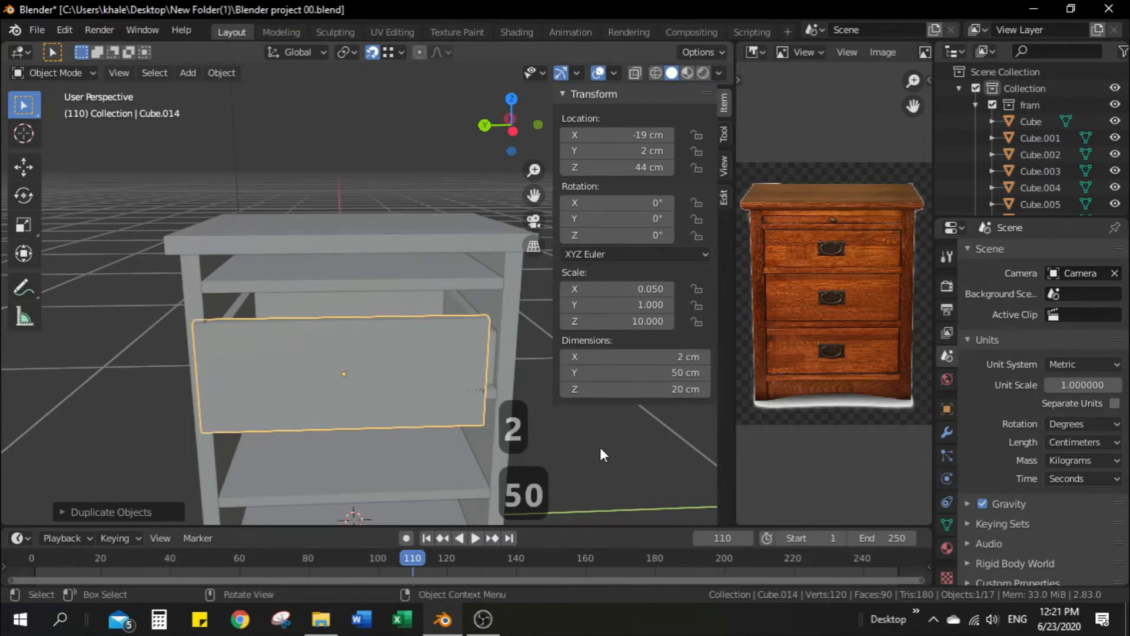
Step: Snap the drawer face into the upper opening of the frame at X -19 cm, Y 0 cm, Z 51.3 cm
click(598, 427)
click(425, 384)
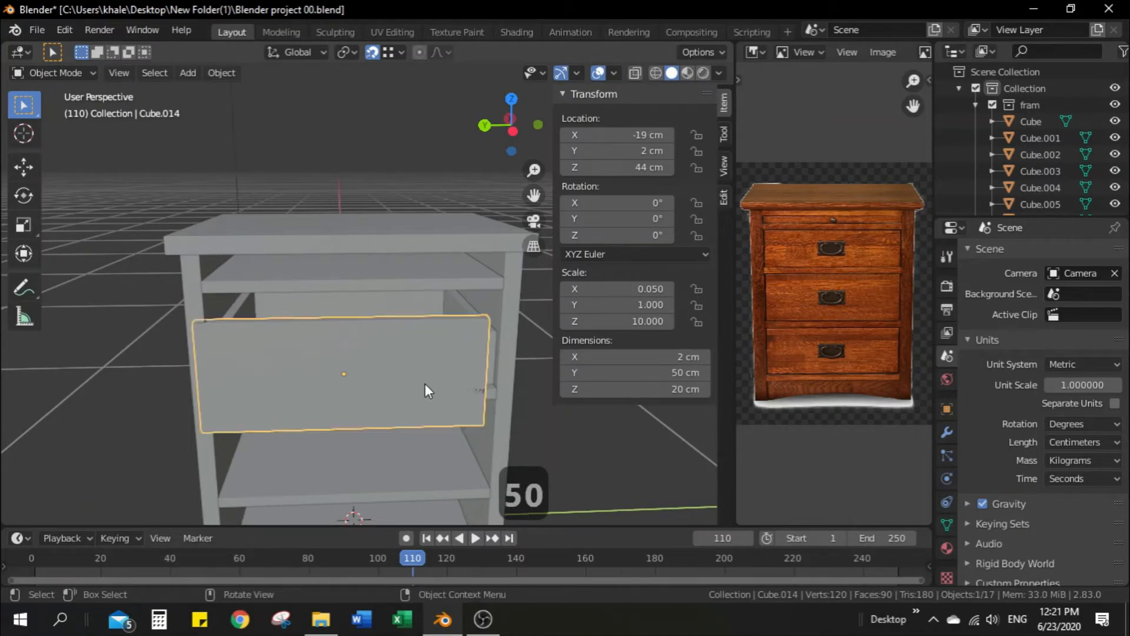
key(g)
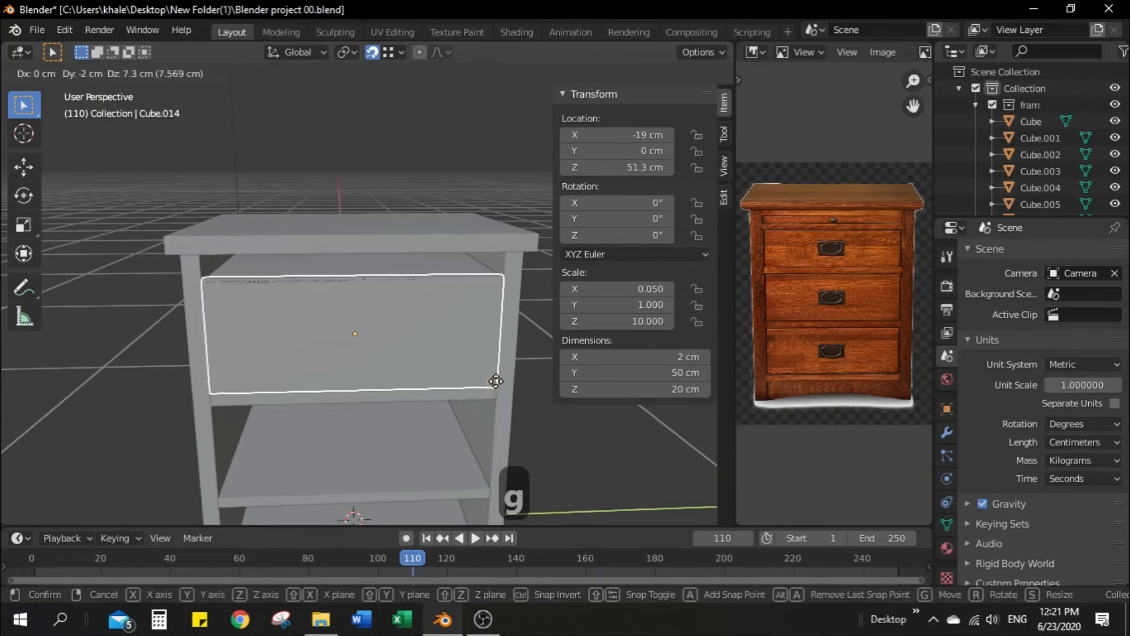
click(497, 380)
Step: Reduce the drawer face's Z dimension by 2 cm to 18 cm so it clears the shelf above
click(510, 367)
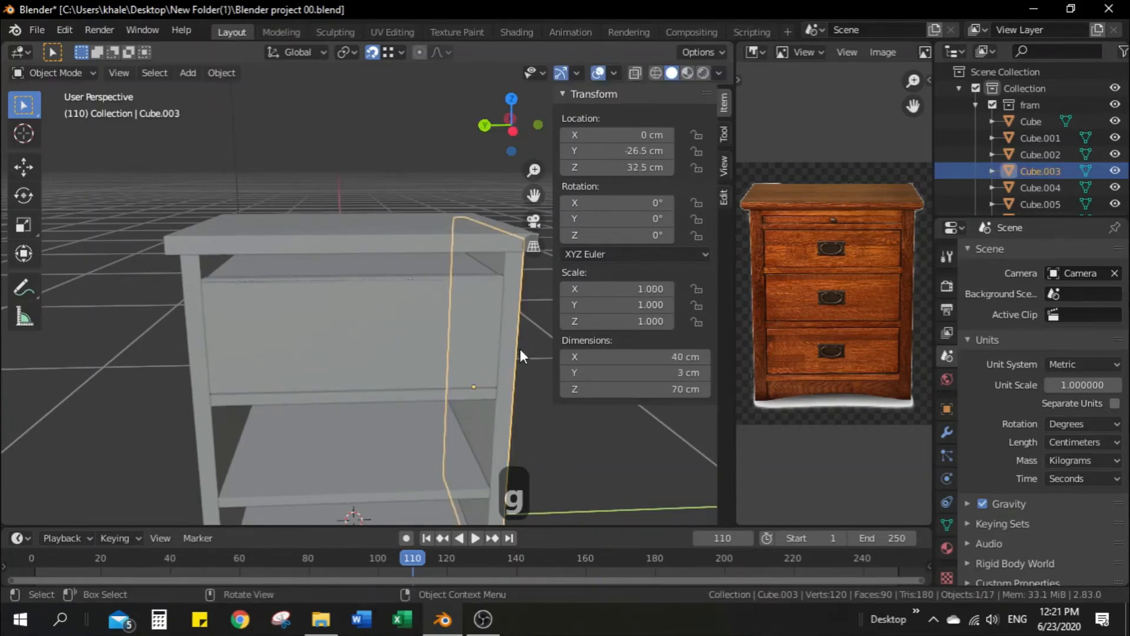
middle_drag(520, 349, 460, 316)
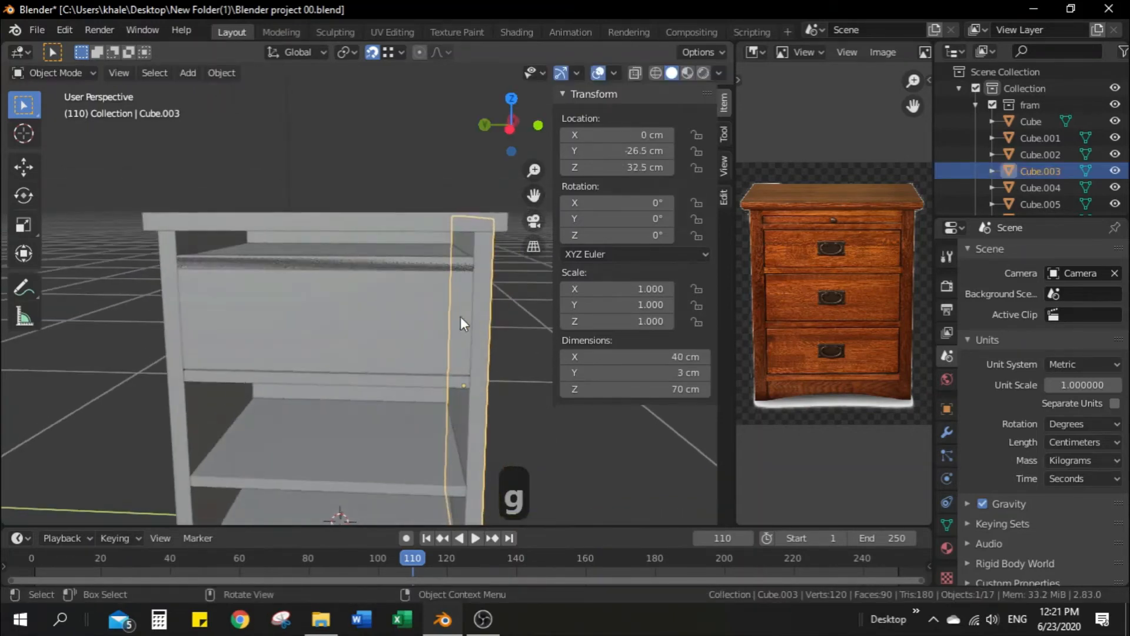
click(520, 333)
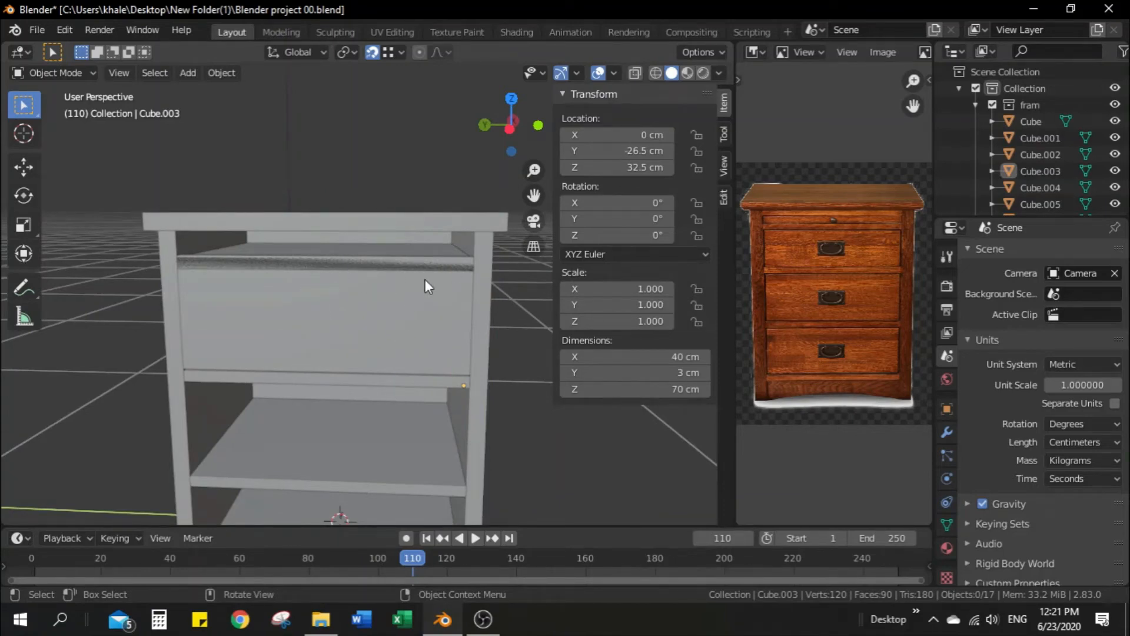
click(379, 365)
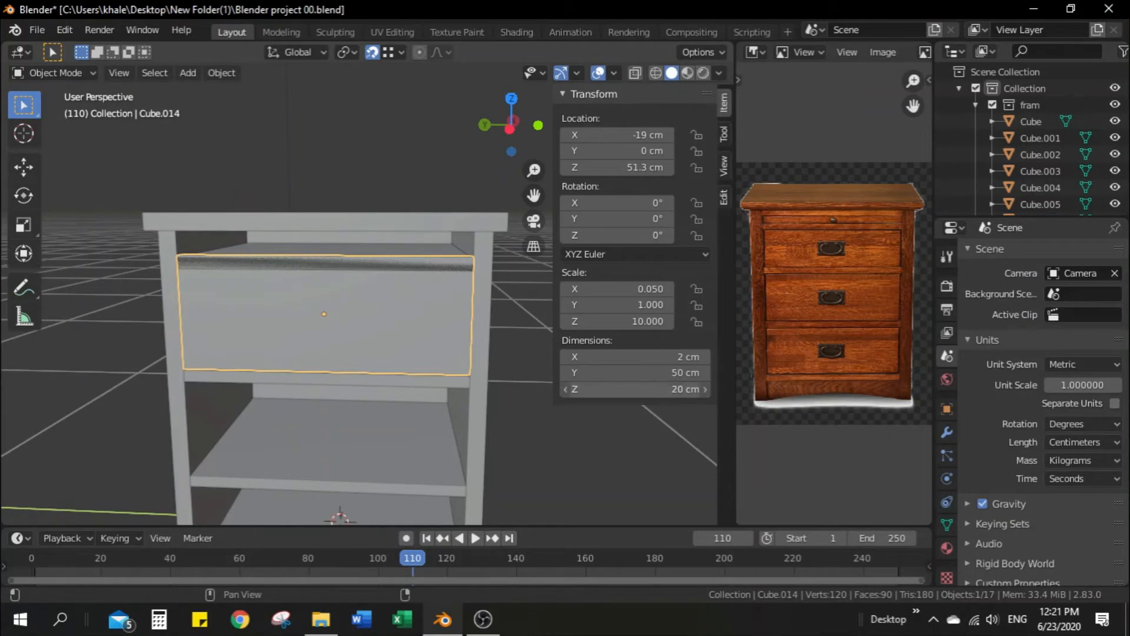
click(587, 394)
click(587, 393)
text(-2)
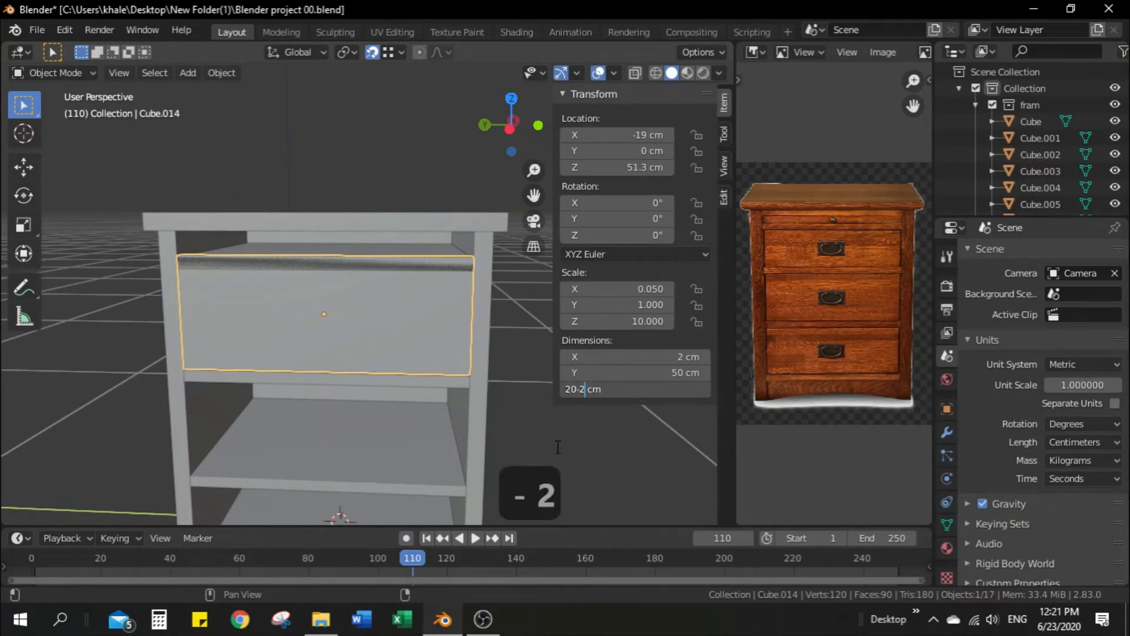
key(Return)
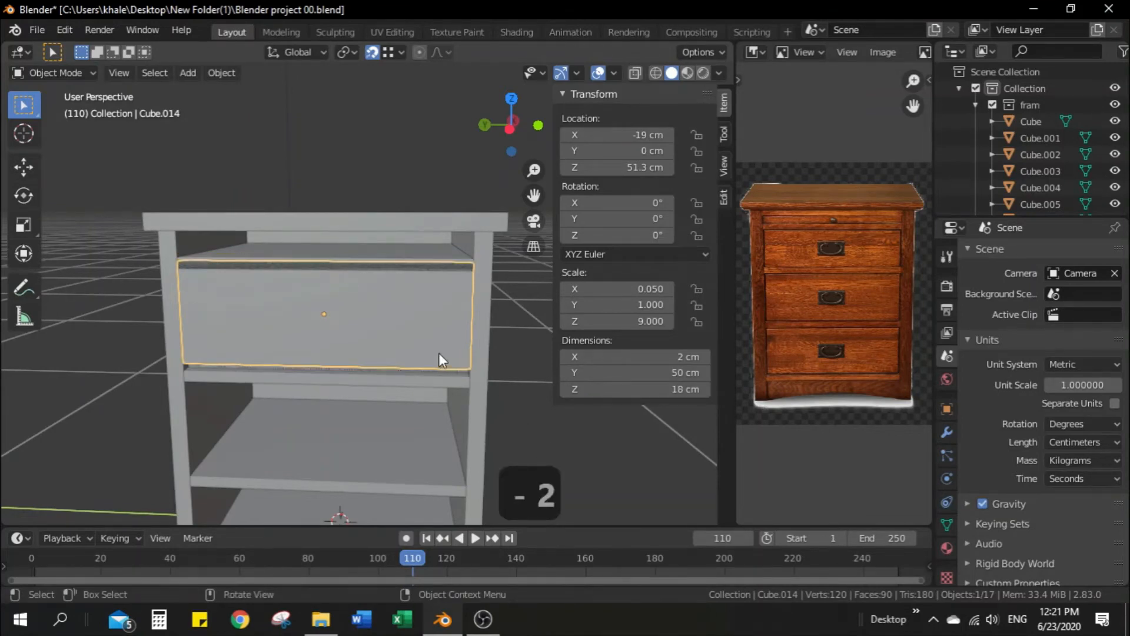
Step: Move the drawer face down onto the drawer shelf at Z 50 cm, keeping X -19 cm and Y 0 cm
key(g)
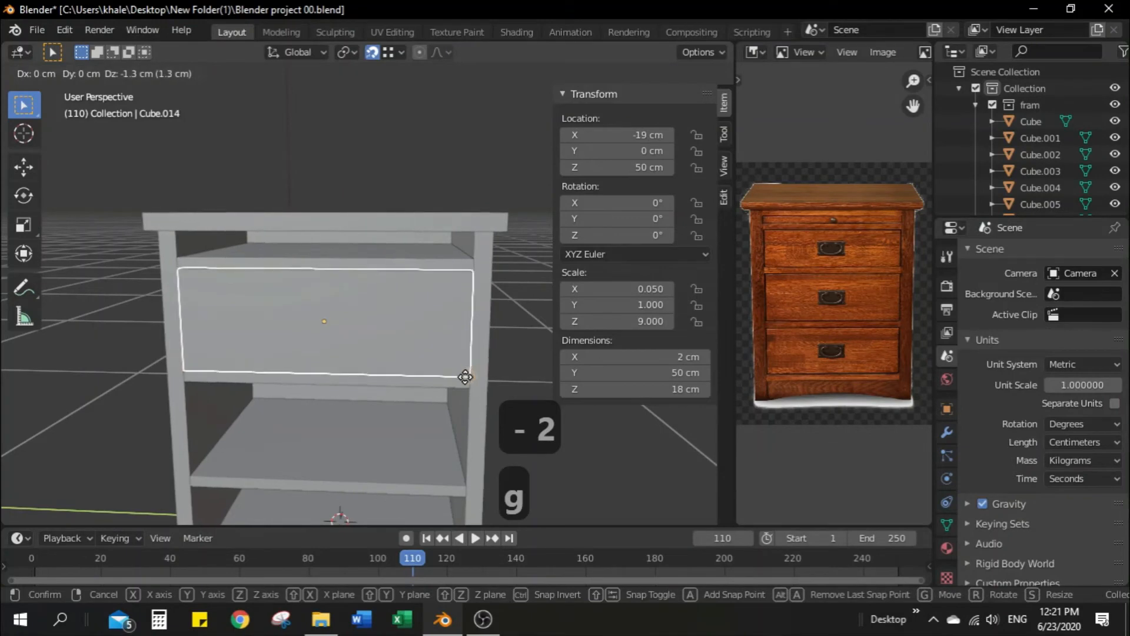
click(466, 377)
click(506, 327)
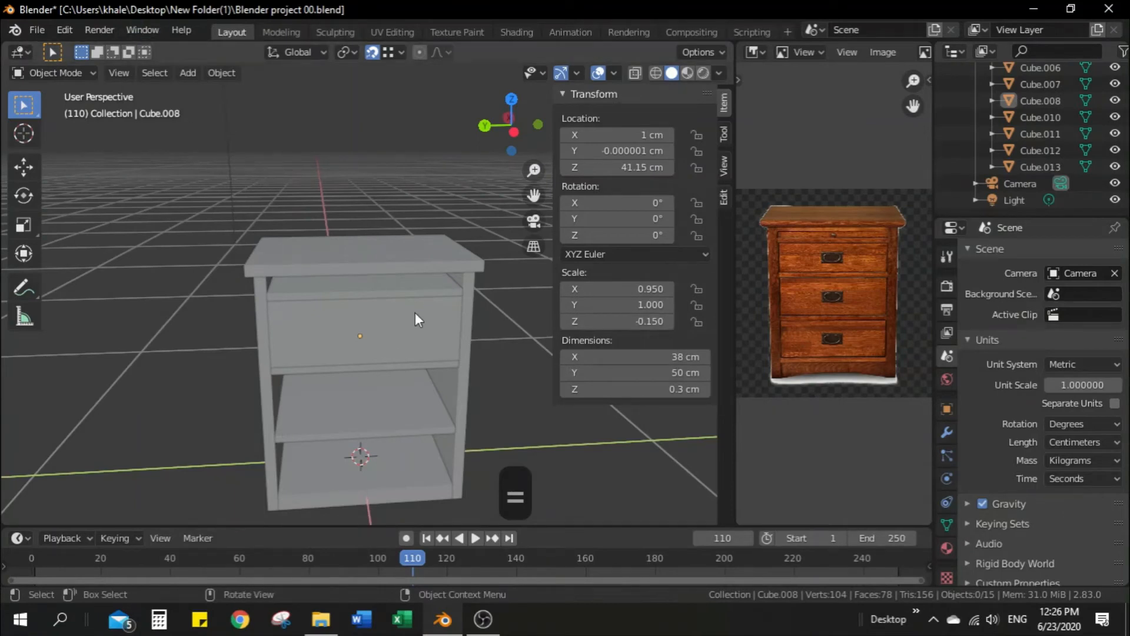
Step: Move the five drawer parts, Cube.008 and Cube.010 to Cube.013, into a new collection named Dr and toggle that collection's visibility
drag(942, 104, 1007, 173)
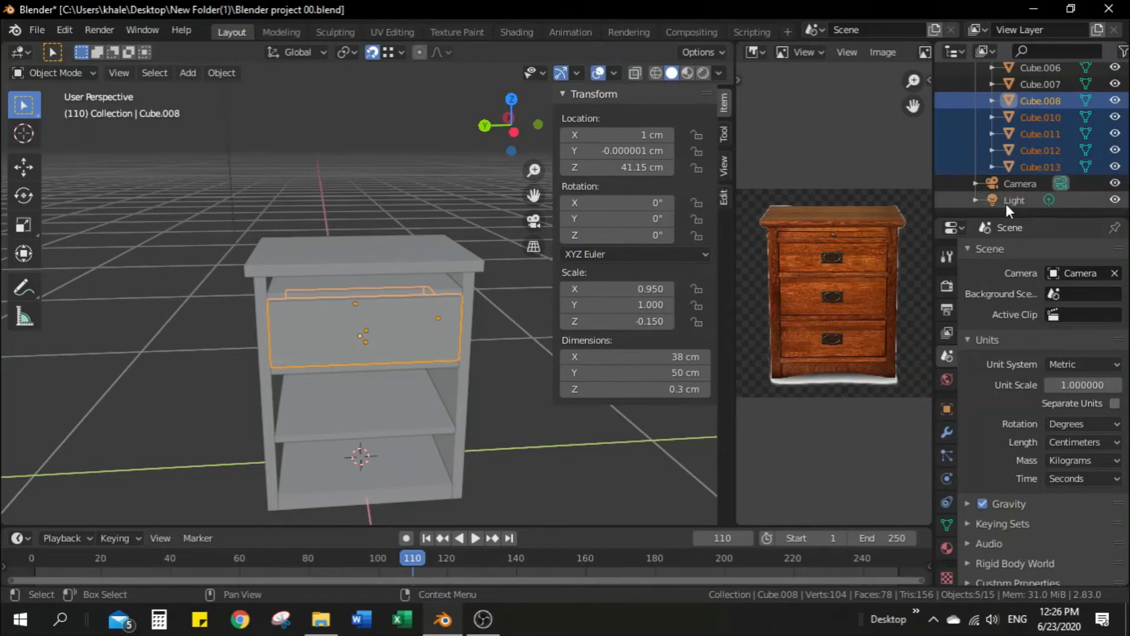
key(m)
click(903, 206)
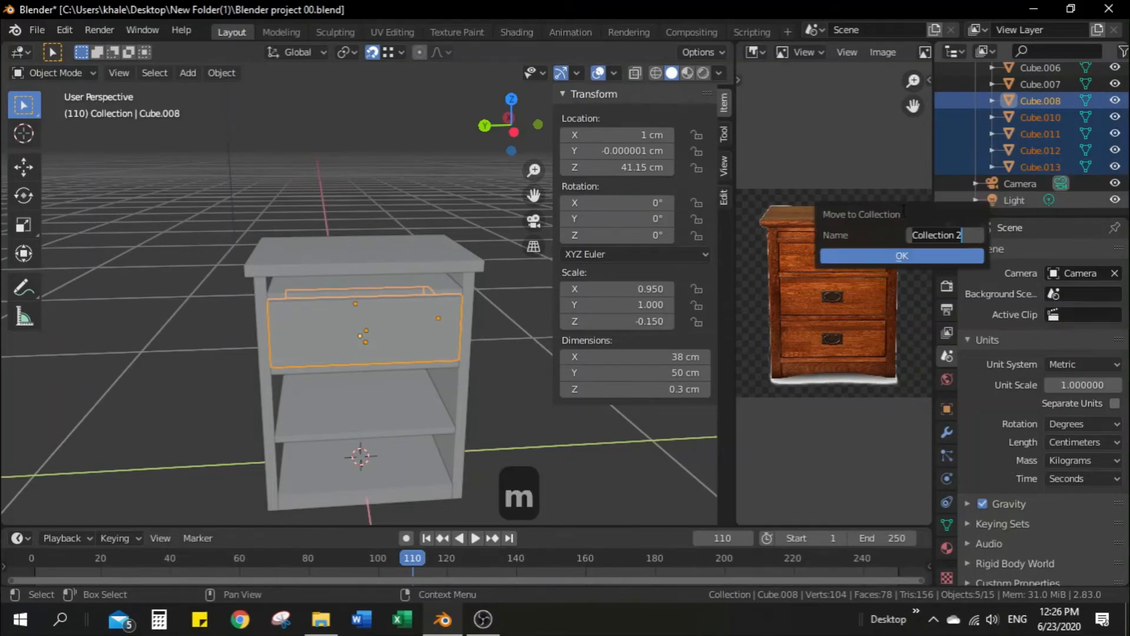
text(Dr)
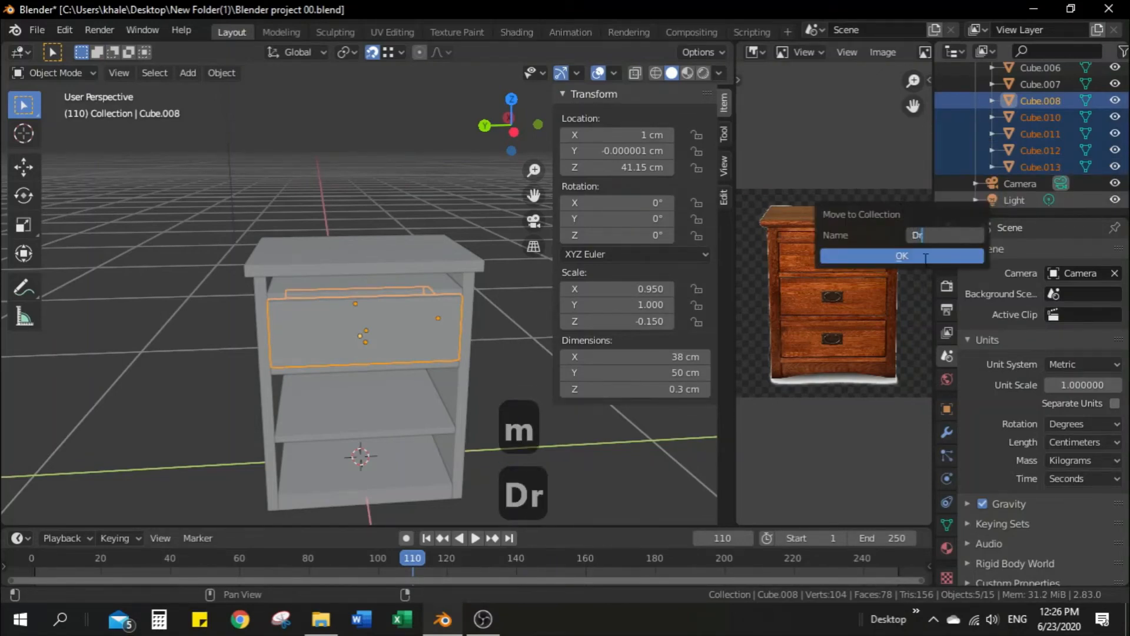
click(902, 255)
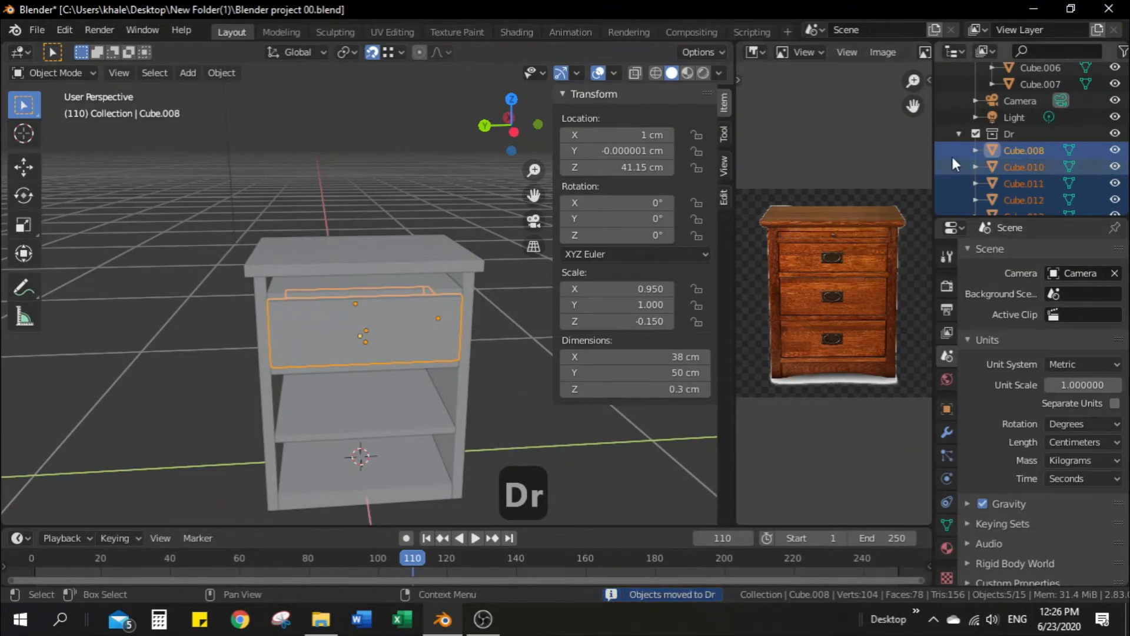
click(975, 133)
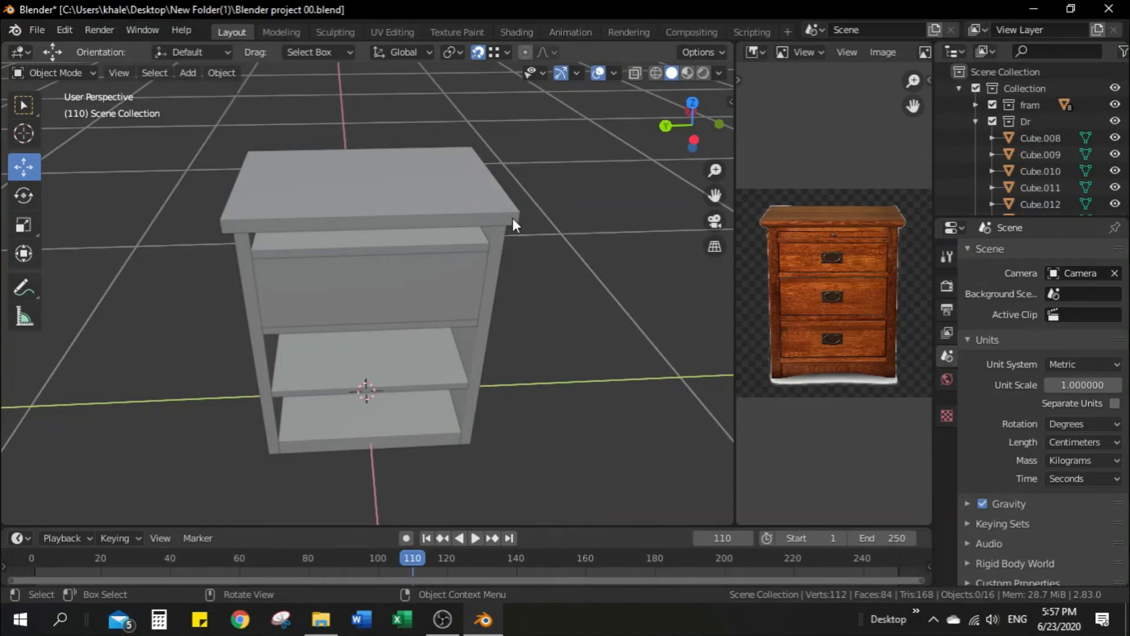
Step: Exclude the fram collection from the view layer to isolate the drawer
click(384, 296)
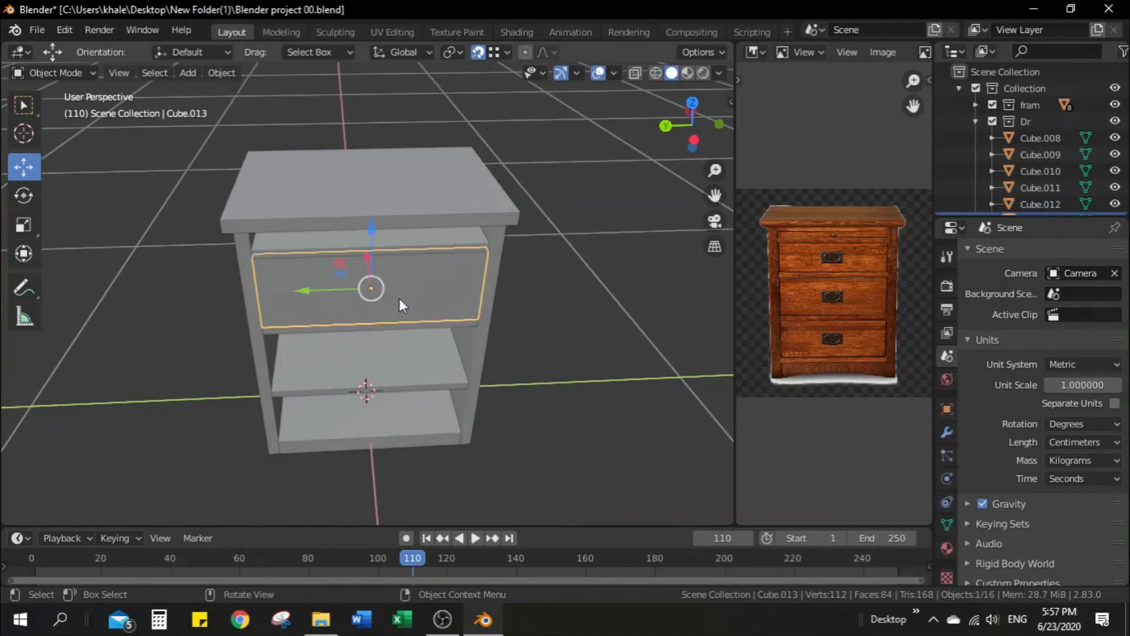
click(645, 250)
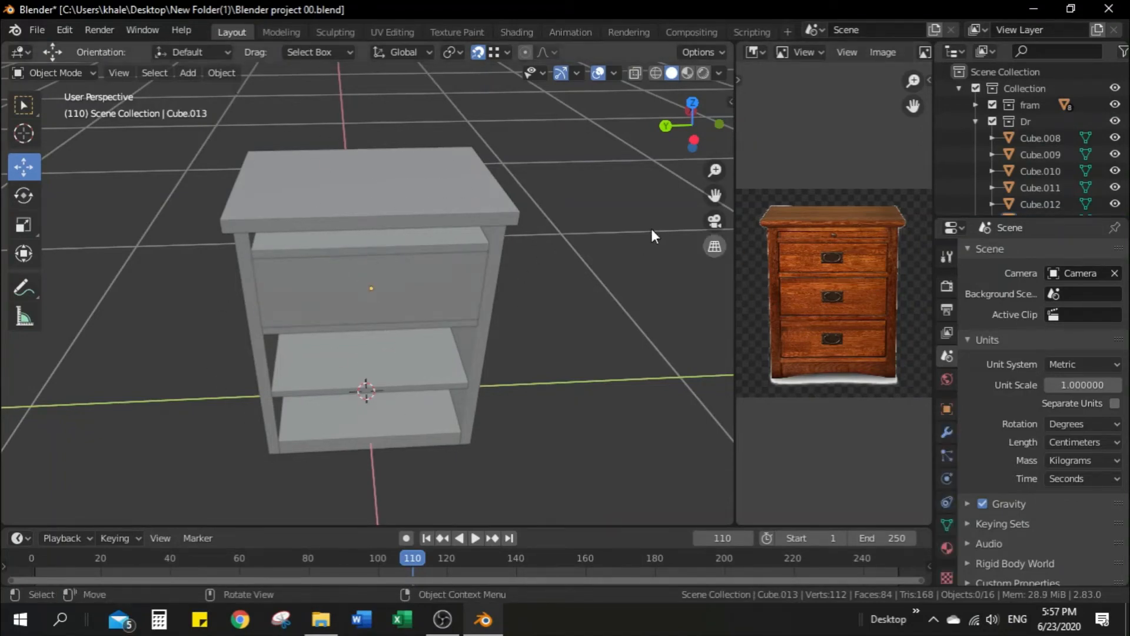
click(992, 105)
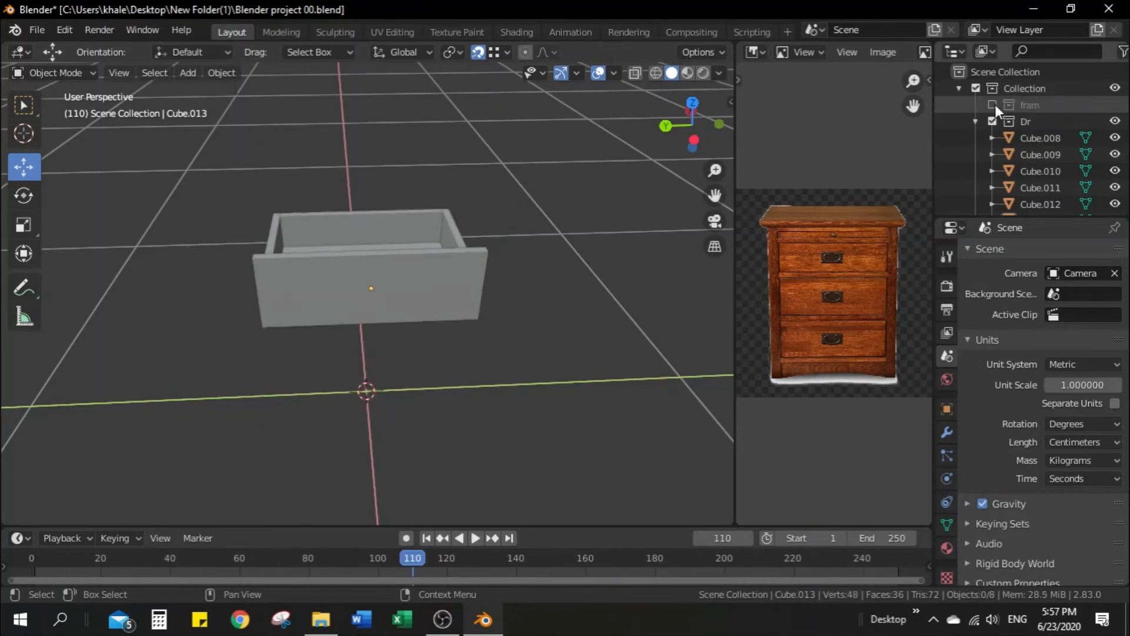
Step: Add a Plain Axes empty with a 20 cm radius at the world origin
click(185, 73)
mouse_move(283, 256)
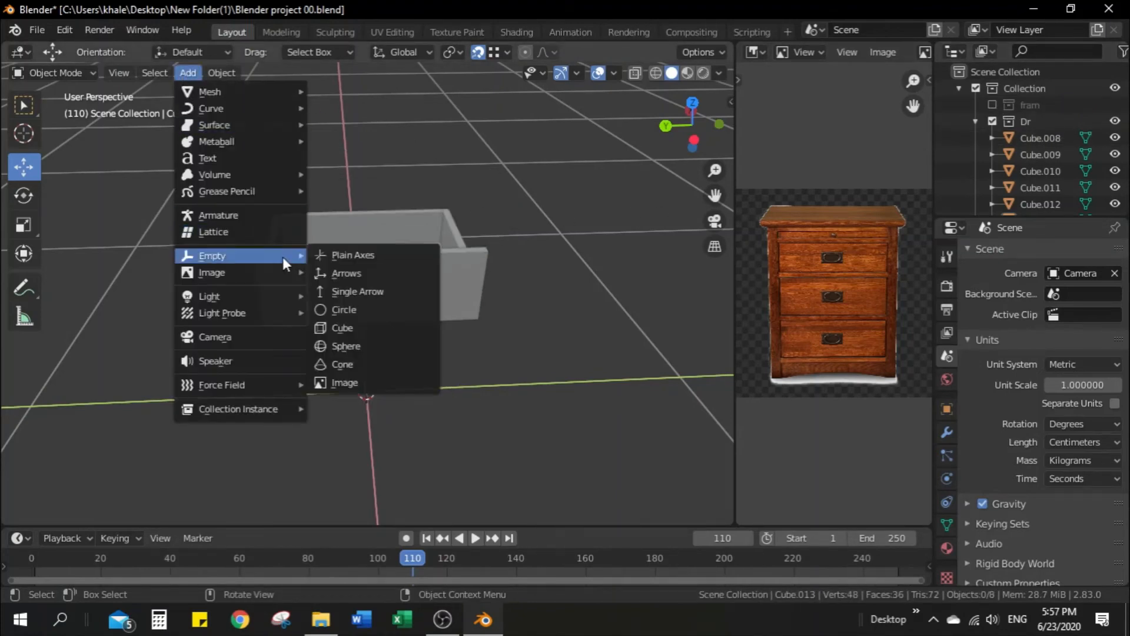
click(344, 249)
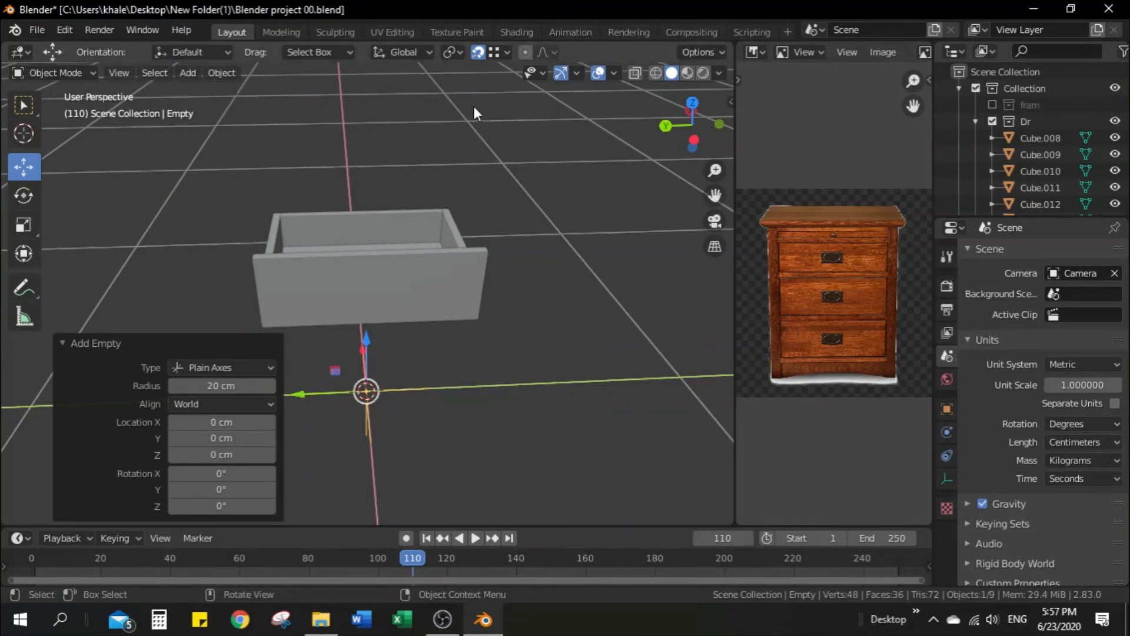
Step: Set snapping to Edge Center and move the empty to the midpoint of the drawer face's top front edge, X -20 cm and Z 59 cm
click(509, 51)
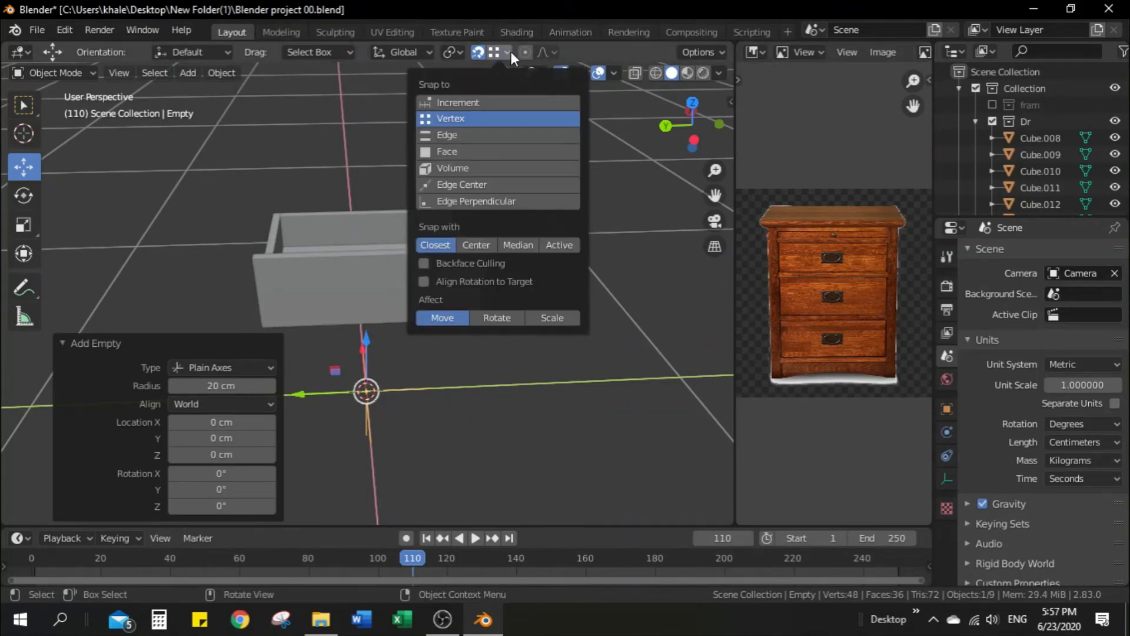
click(500, 185)
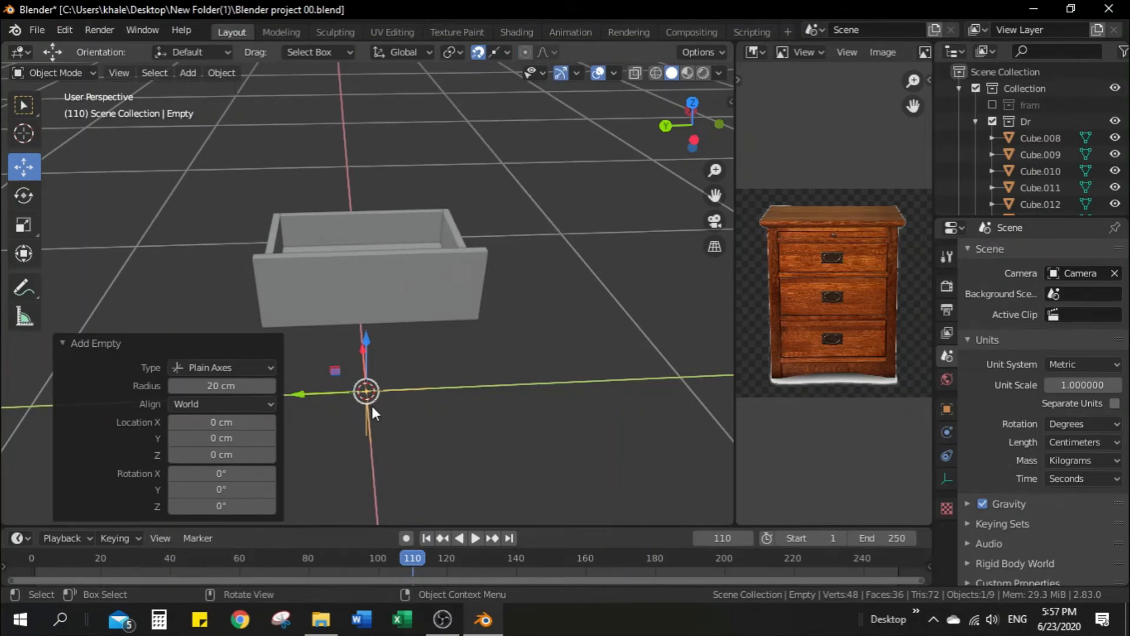
key(g)
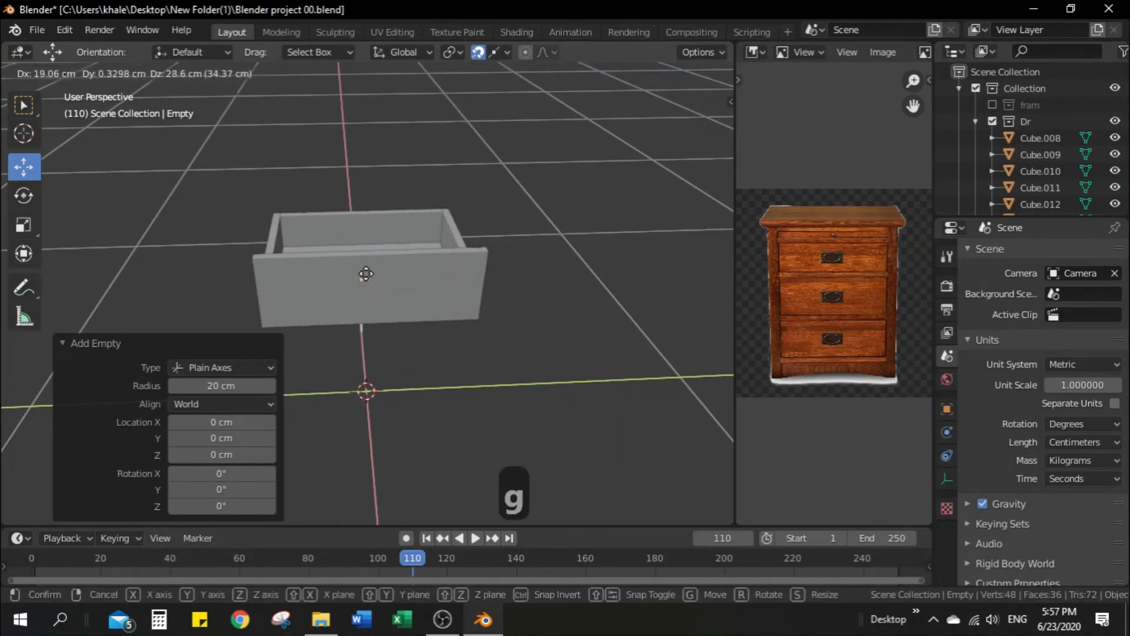
click(368, 263)
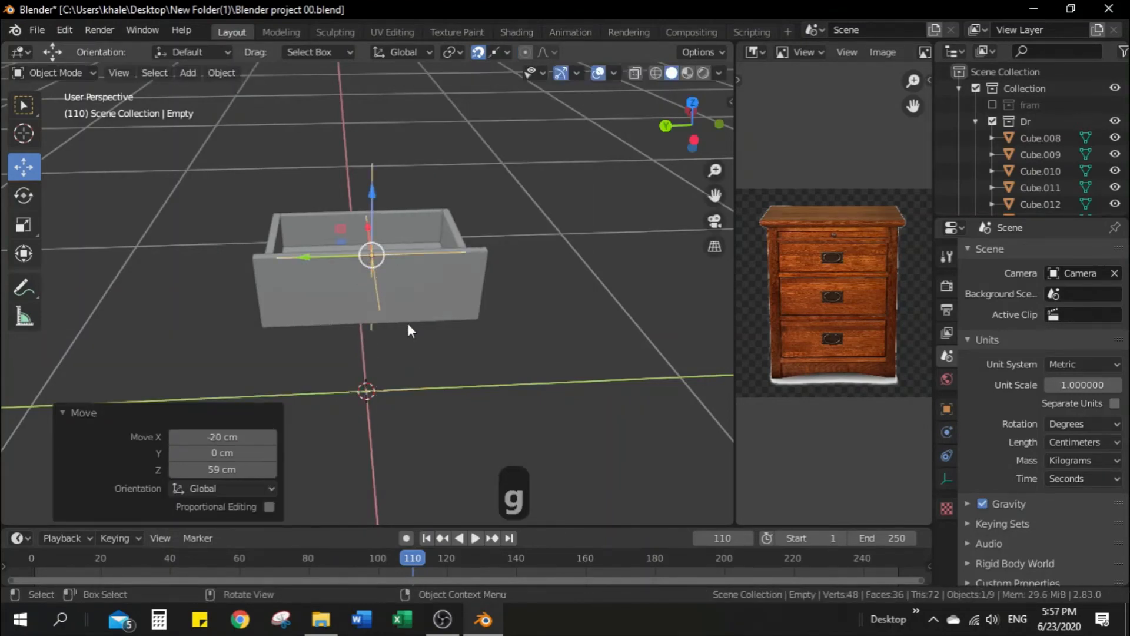
drag(407, 324, 395, 285)
click(428, 359)
scroll(420, 334, up, 4)
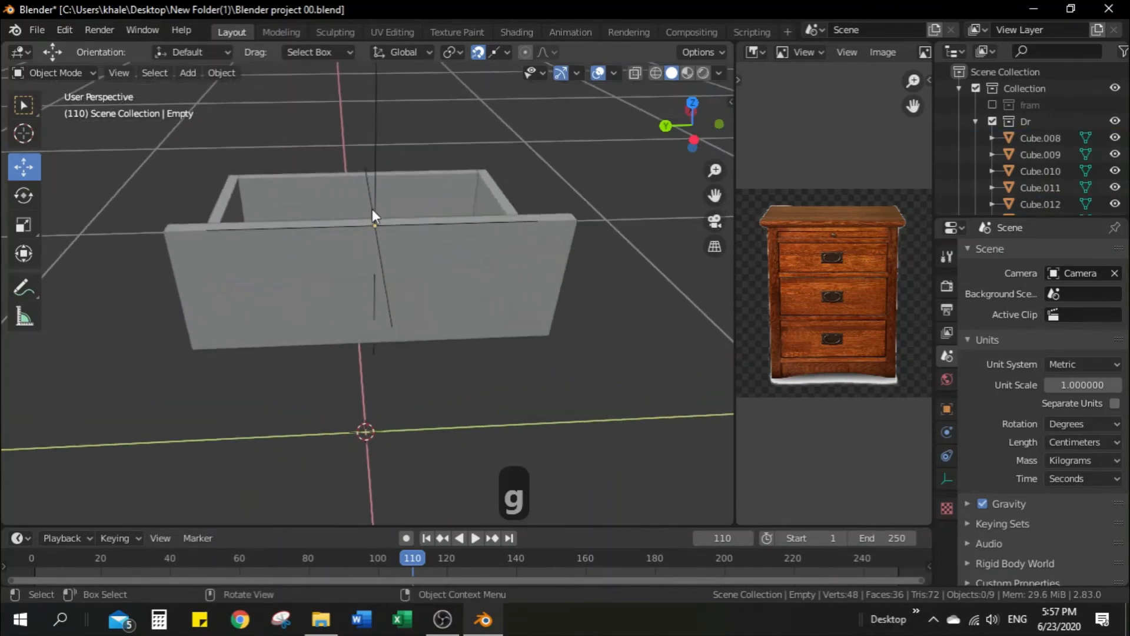
Step: Lower the empty along Z by about 8 cm to roughly mid-height of the drawer face
click(380, 240)
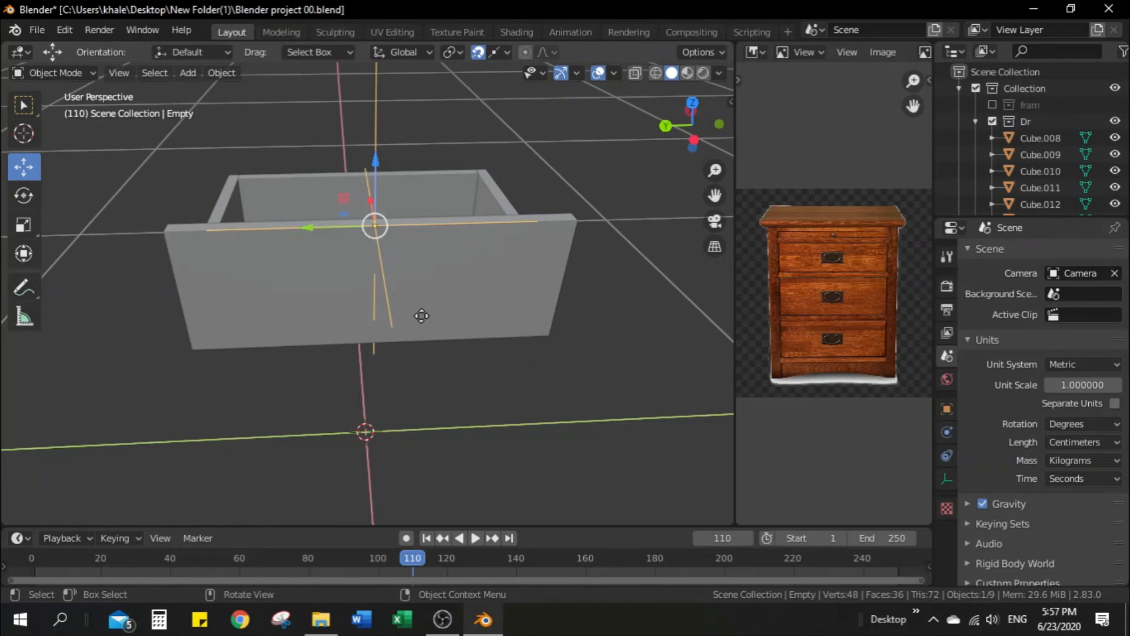
key(g)
key(z)
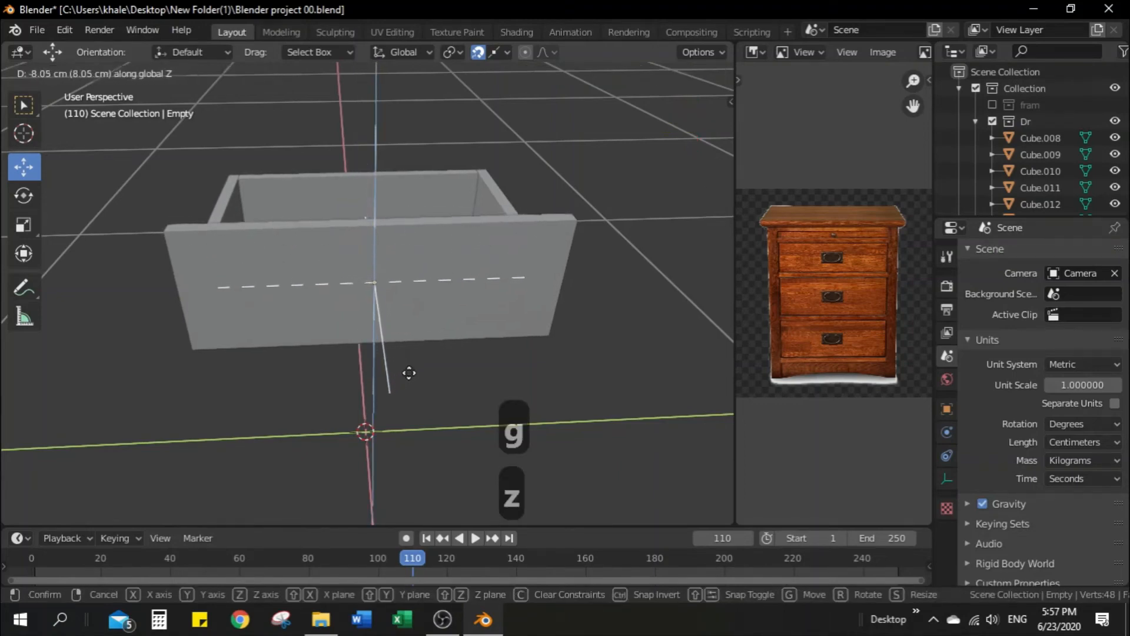
click(412, 377)
click(444, 393)
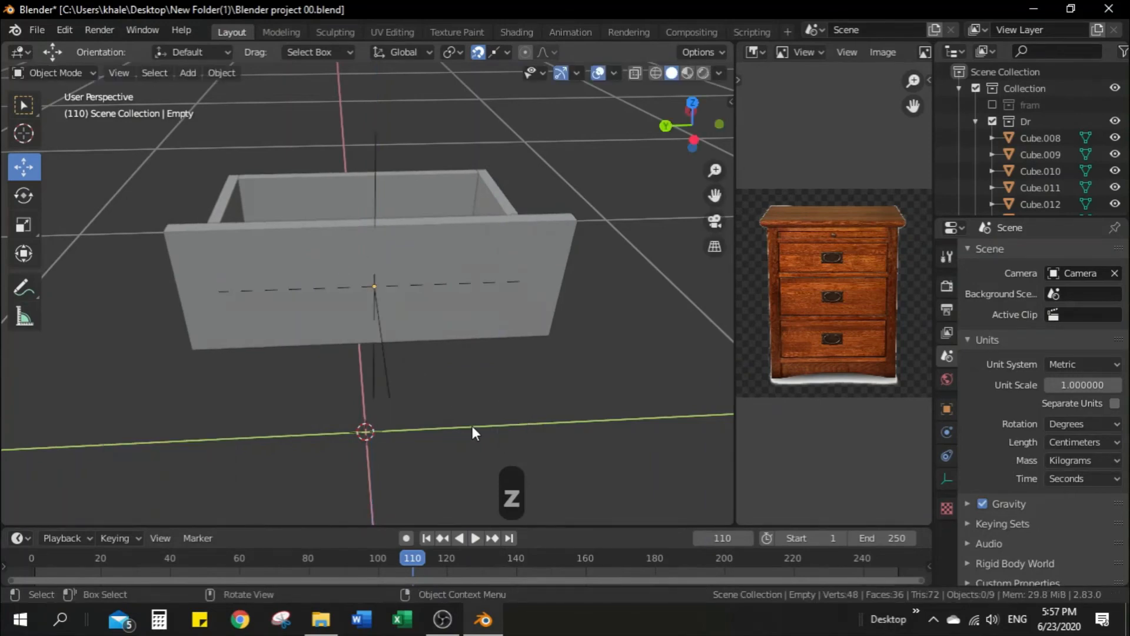
Step: Parent all six drawer parts, Cube.008 to Cube.013, to the empty using the Object option
middle_drag(474, 434, 431, 385)
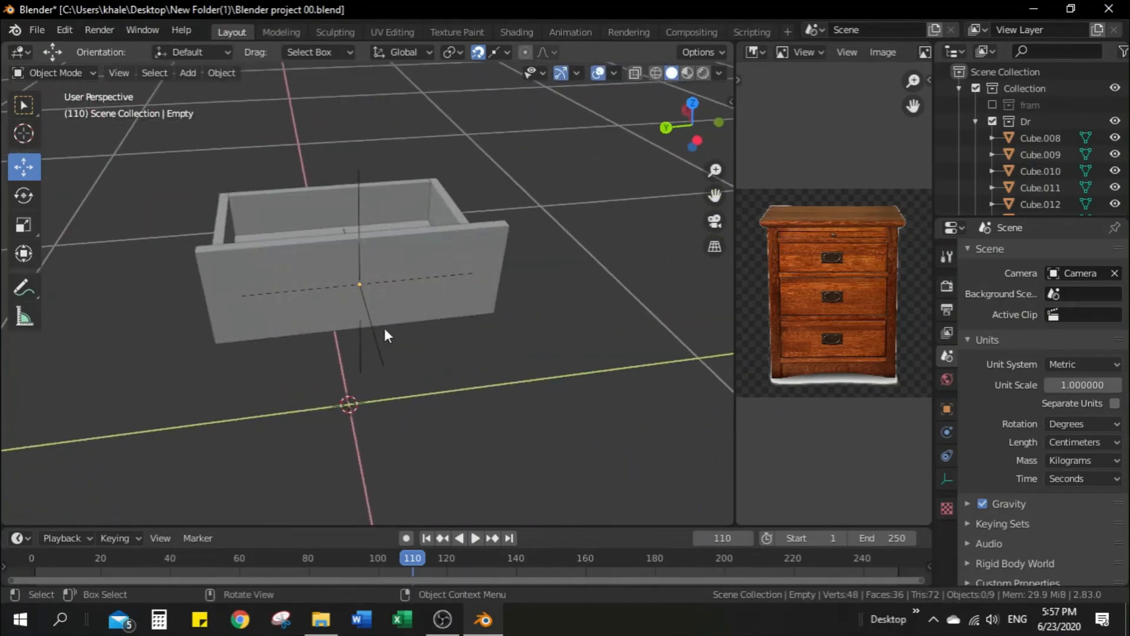
middle_drag(410, 466, 492, 497)
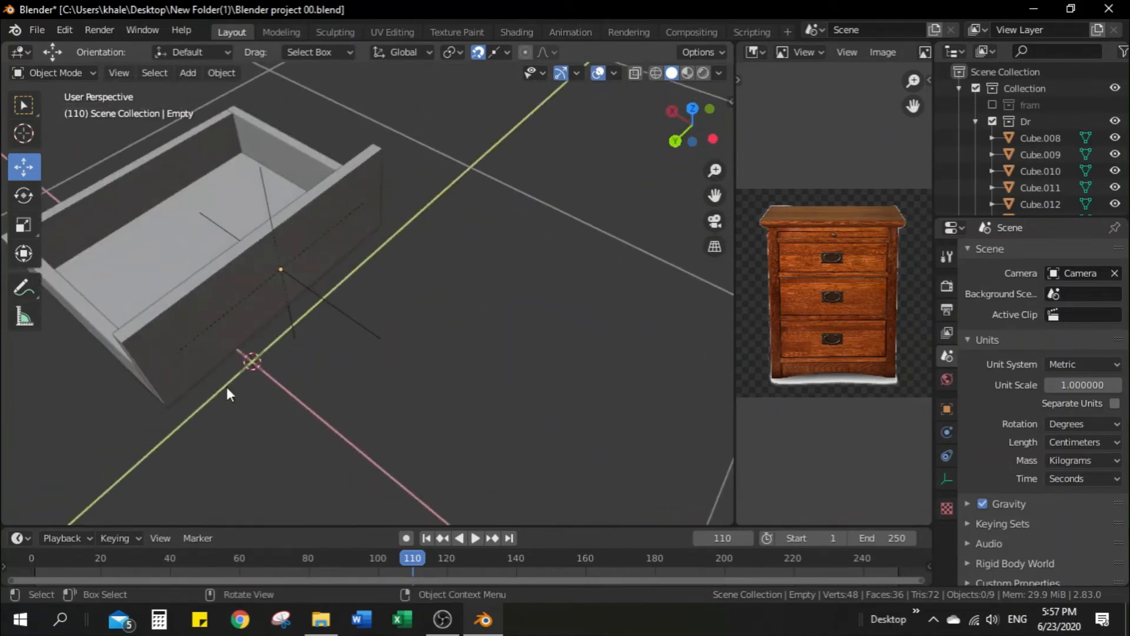
middle_drag(6, 366, 295, 390)
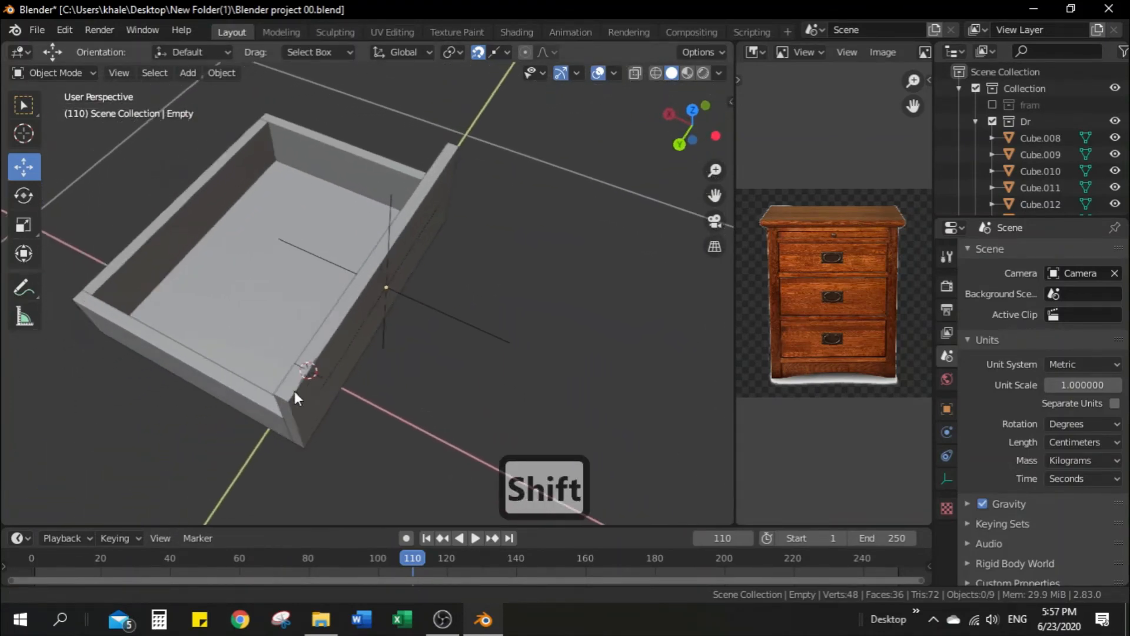
shift+click(348, 169)
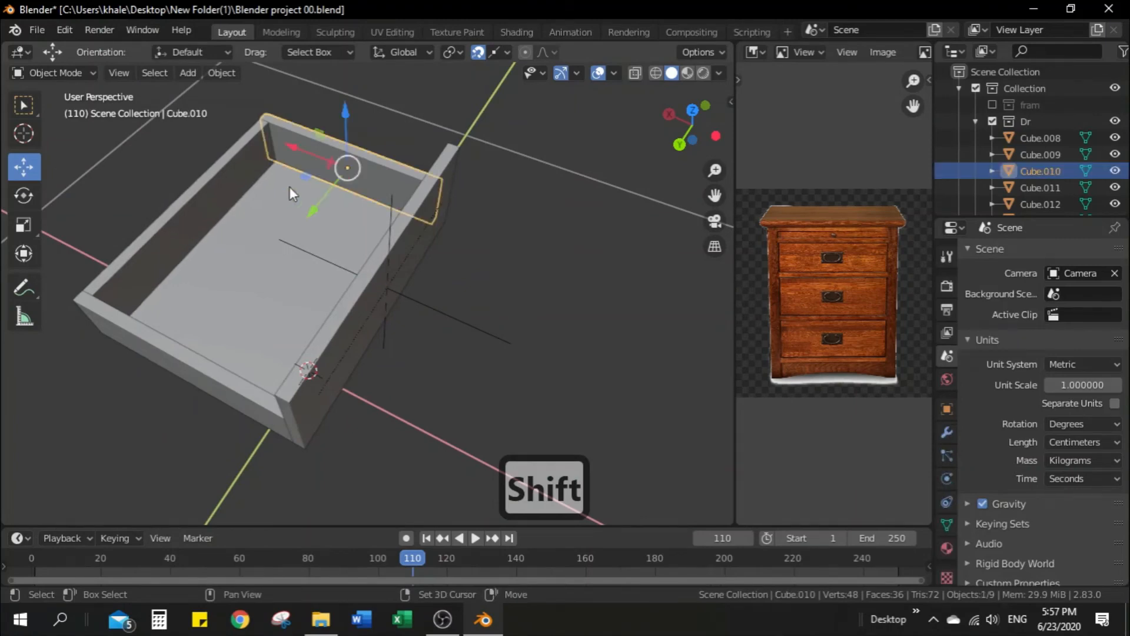
shift+click(206, 206)
shift+click(183, 359)
shift+click(266, 302)
shift+click(347, 363)
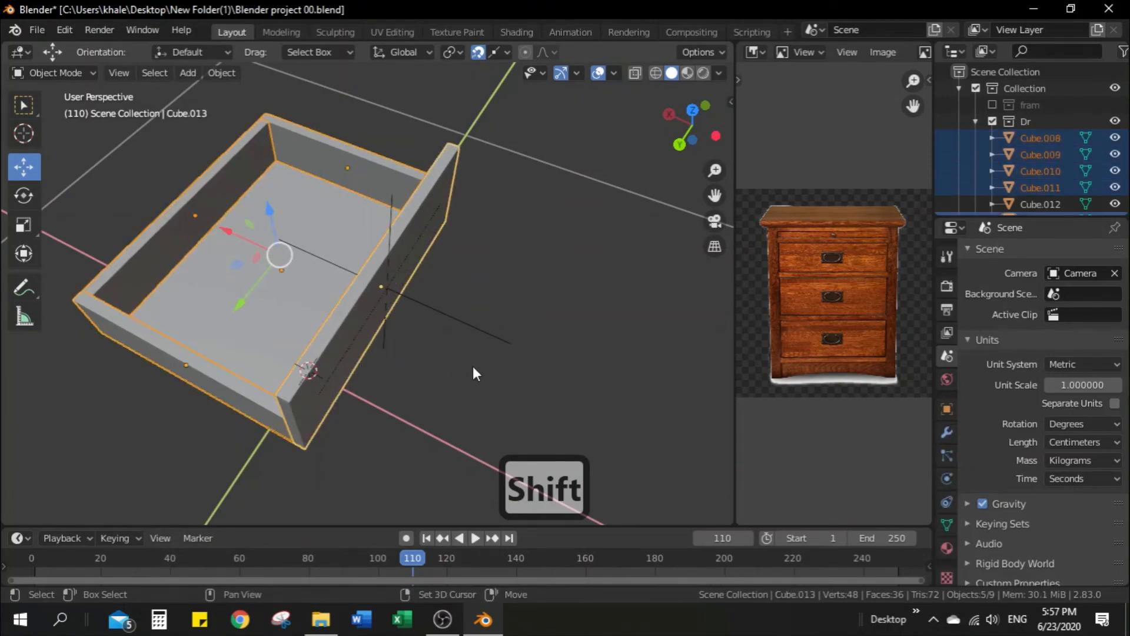
middle_drag(474, 367, 551, 324)
shift+click(325, 360)
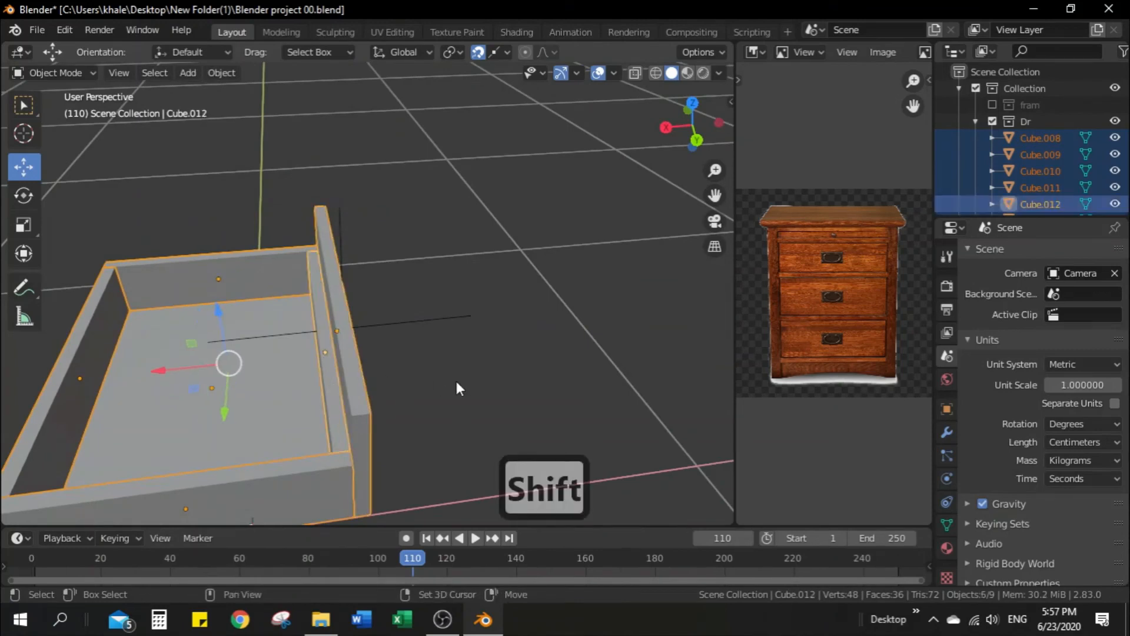
middle_drag(457, 380, 315, 382)
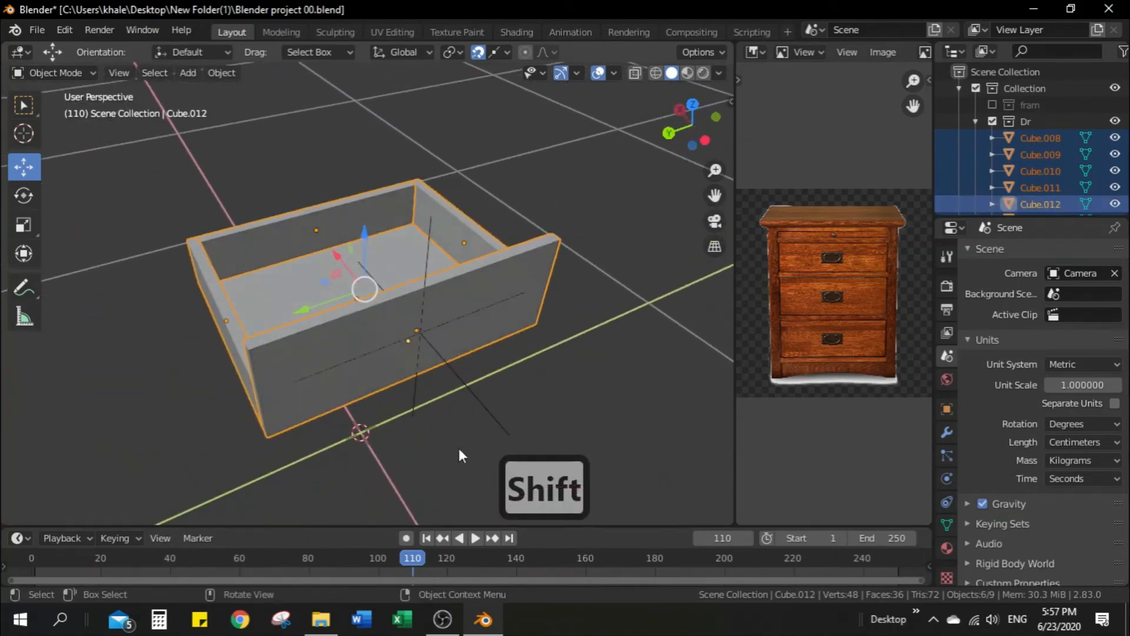
shift+click(469, 388)
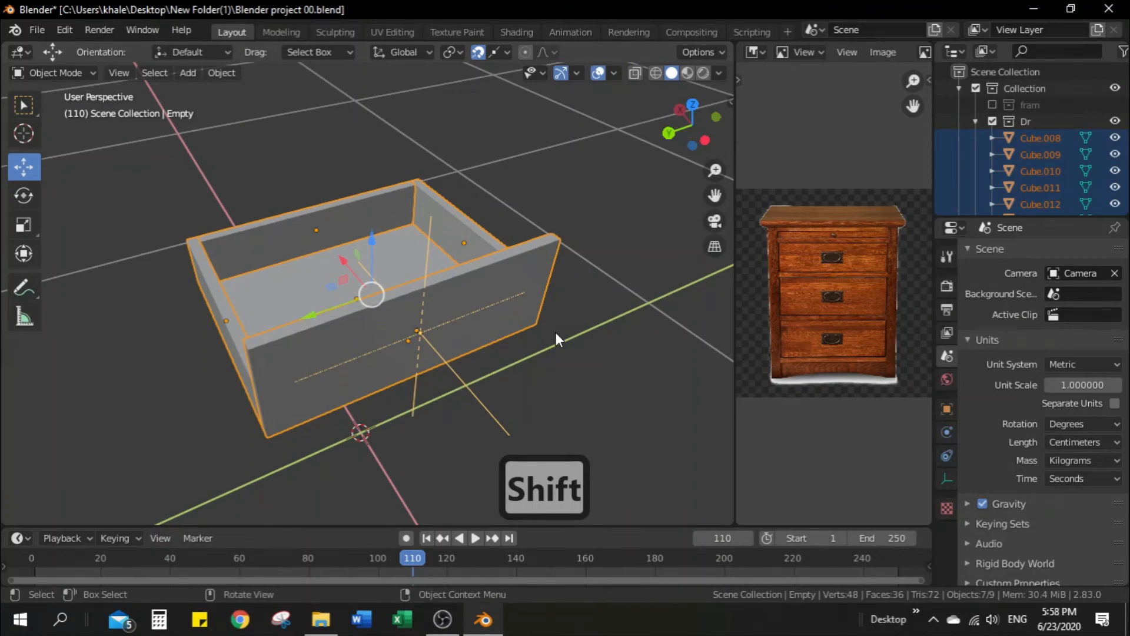
key(ctrl+p)
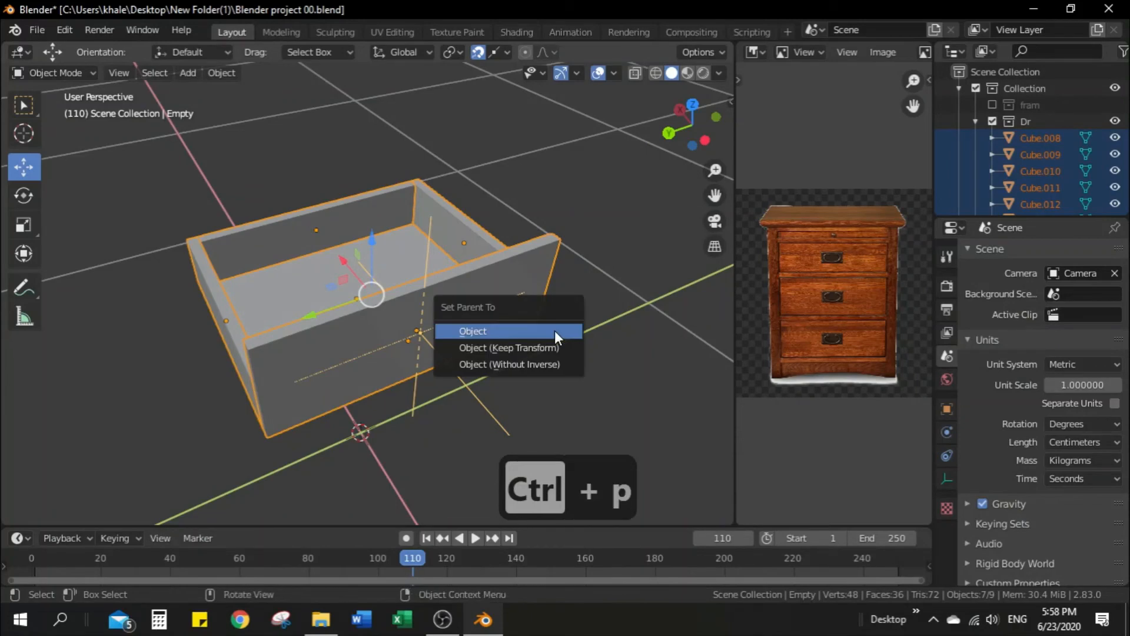
click(483, 335)
click(561, 370)
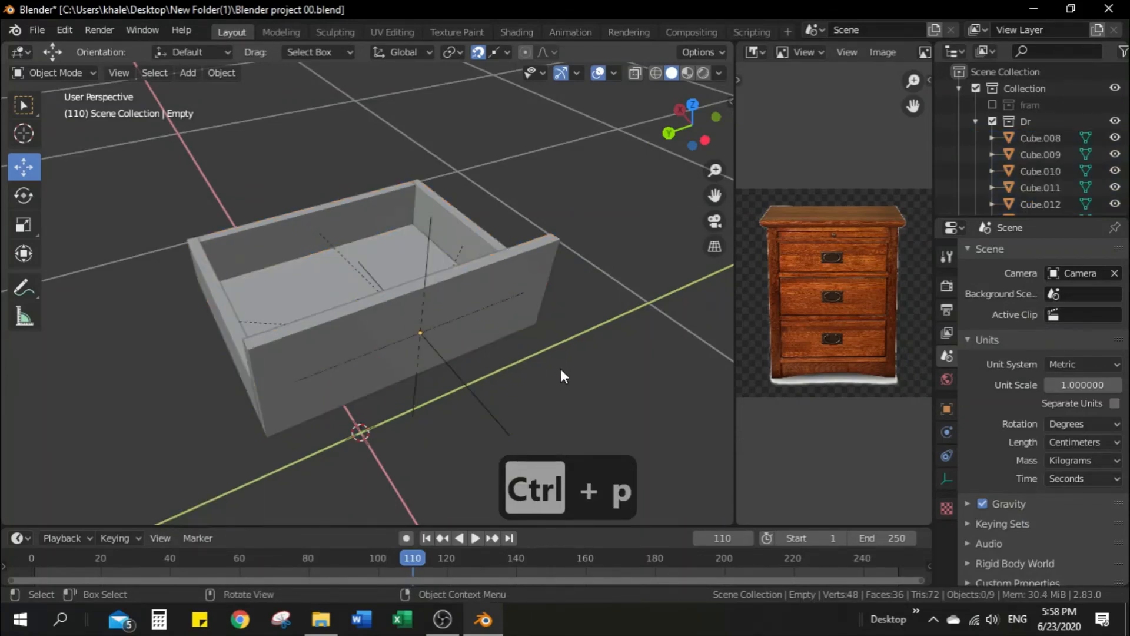
Step: Move the empty about 13.8 cm along X to shift the whole drawer backward
middle_drag(561, 376, 535, 347)
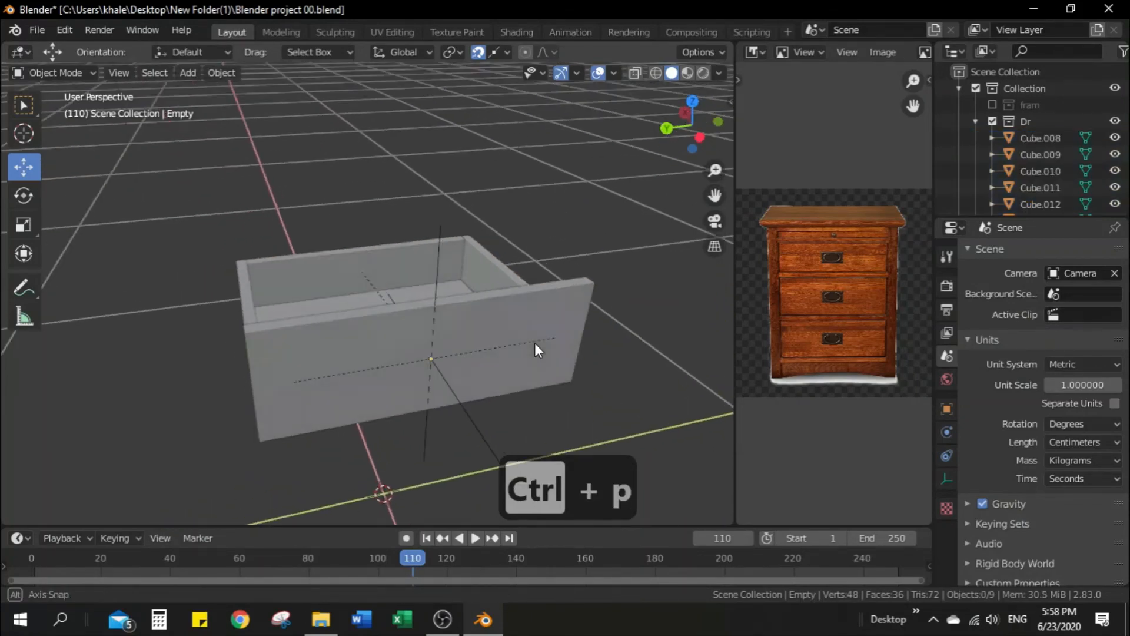
click(450, 393)
drag(431, 358, 371, 223)
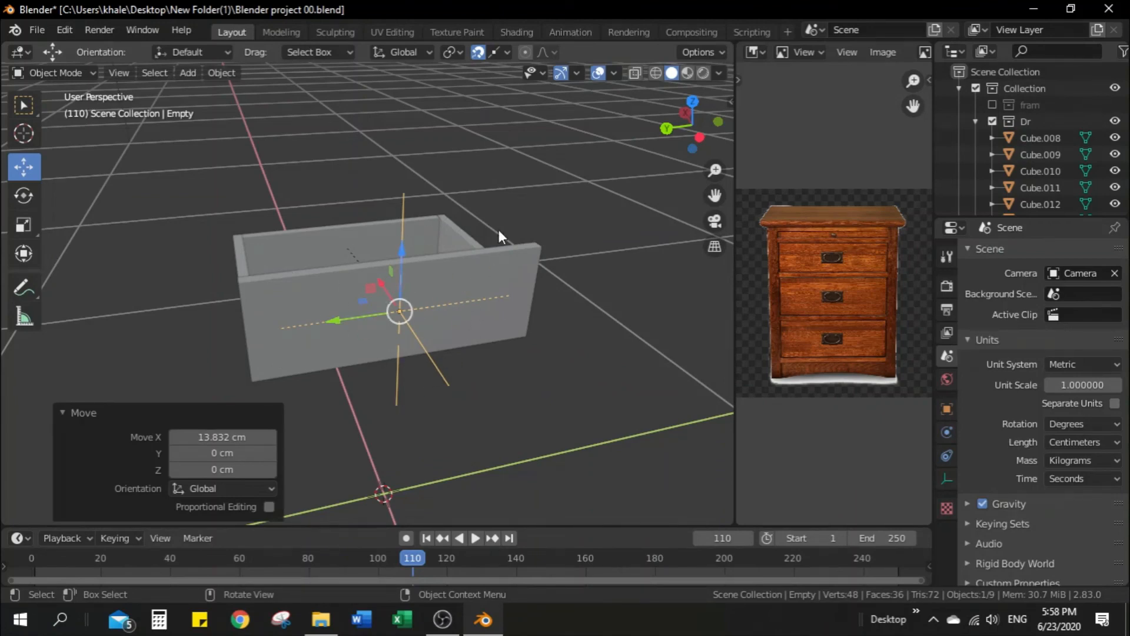
Step: Try rotating the empty about the X axis to test the drawer's parenting, and undo the rotation
click(35, 196)
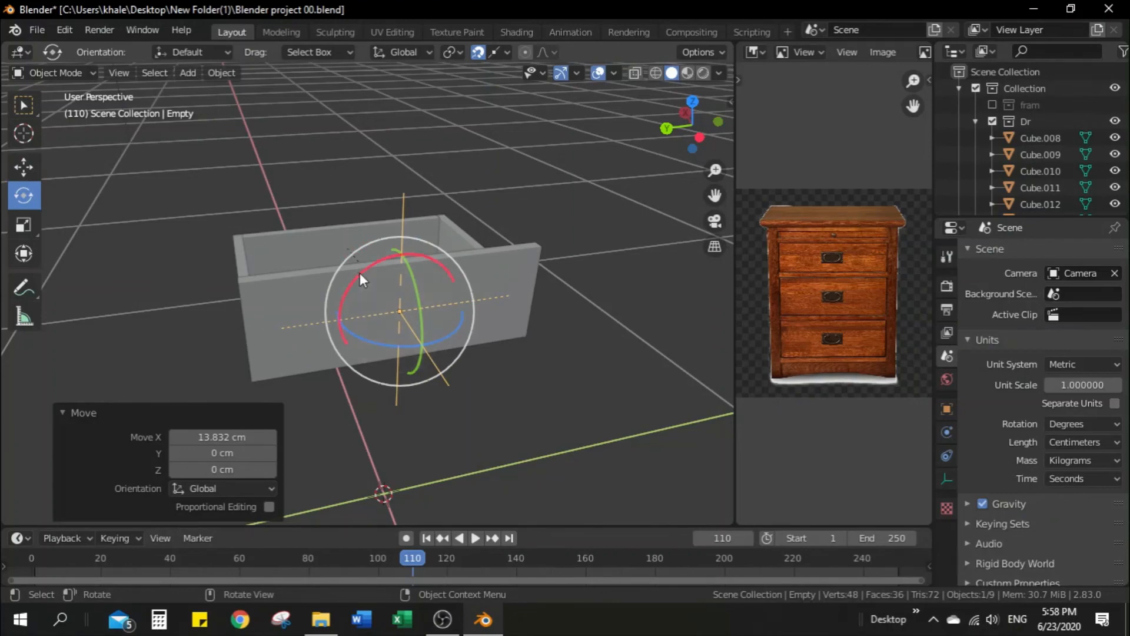
drag(375, 266, 359, 306)
key(ctrl+z)
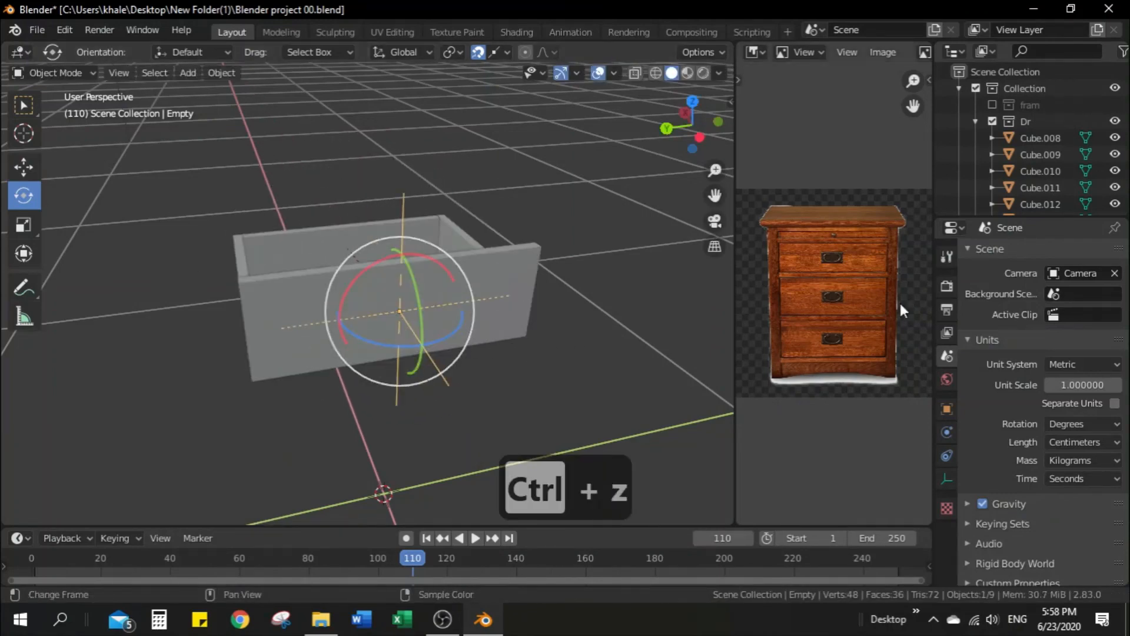
Step: Include the fram collection in the view layer again and slide the drawer's empty about -8.5 cm along X, out of the frame
click(994, 105)
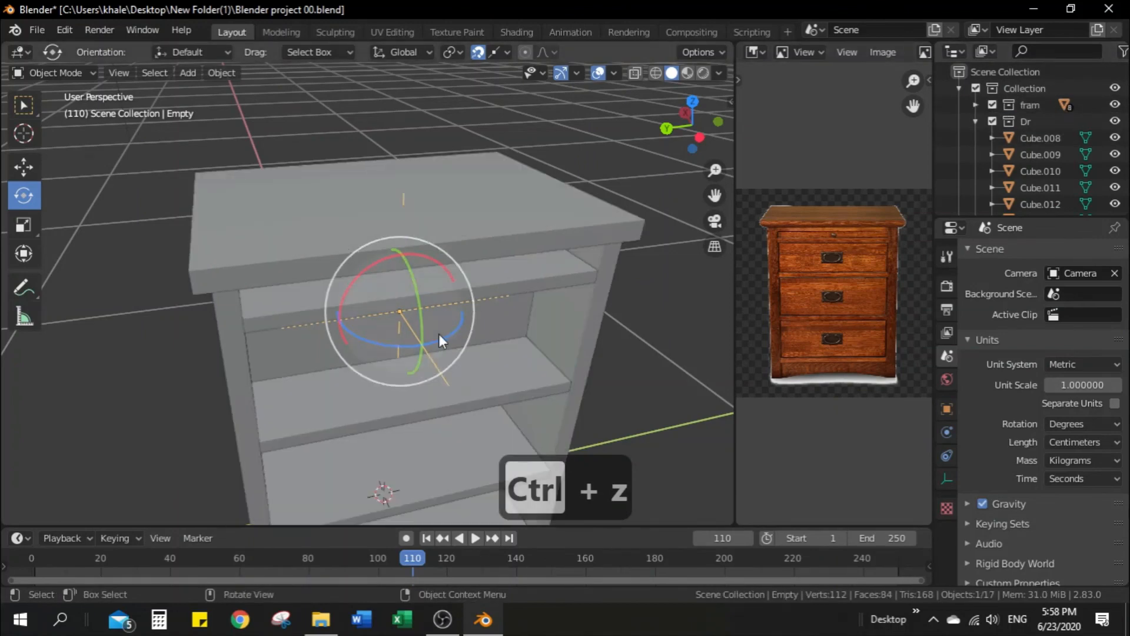
click(24, 166)
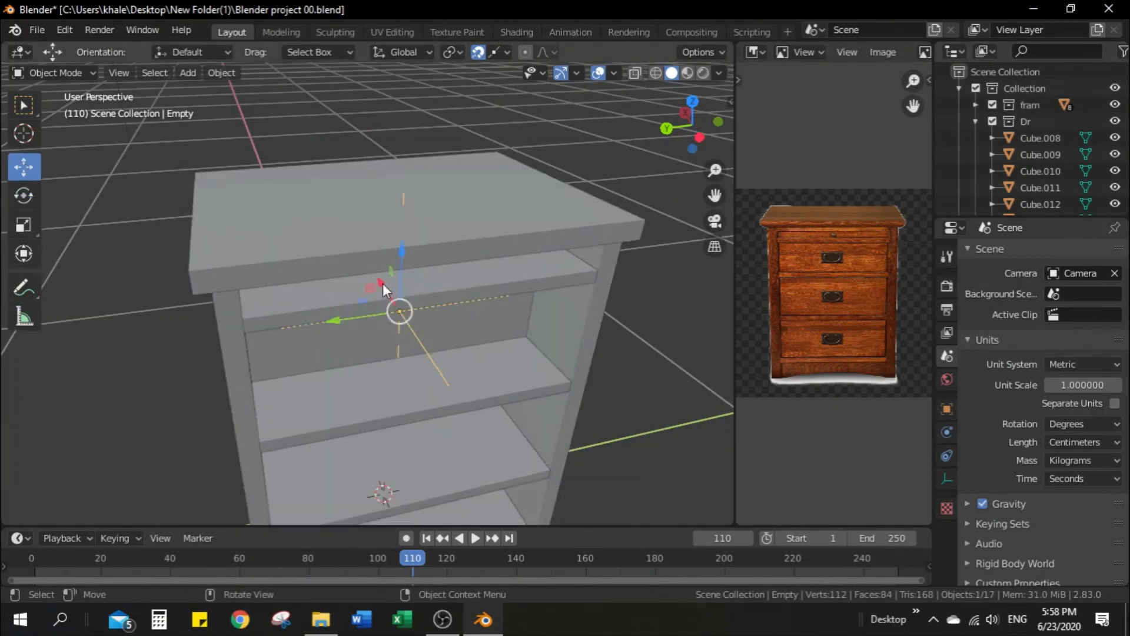
key(g)
key(x)
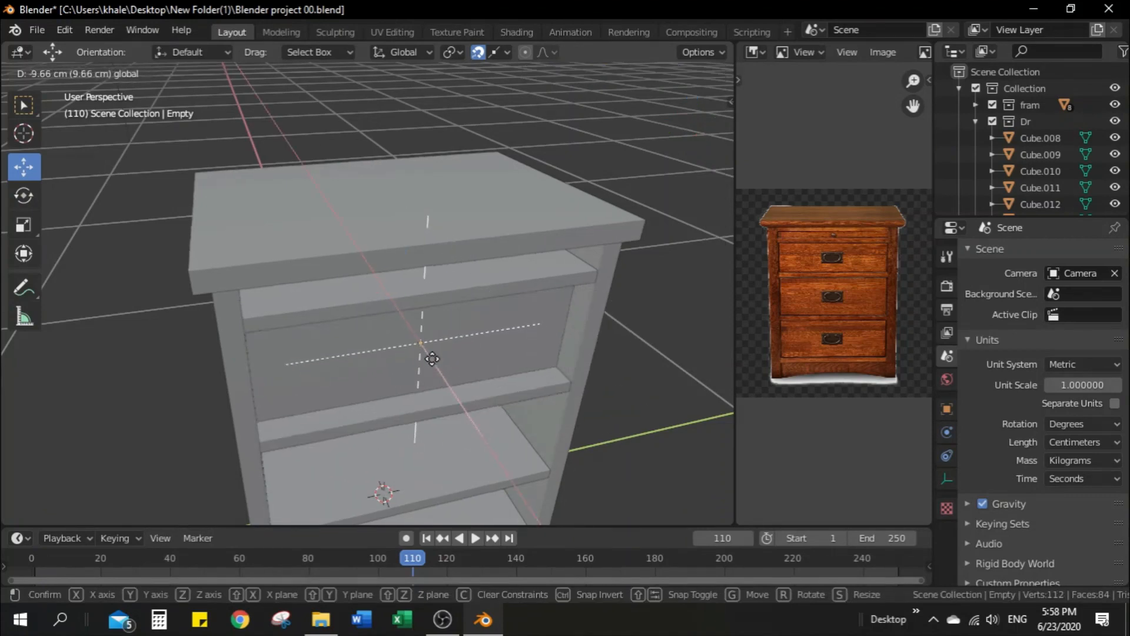
click(410, 326)
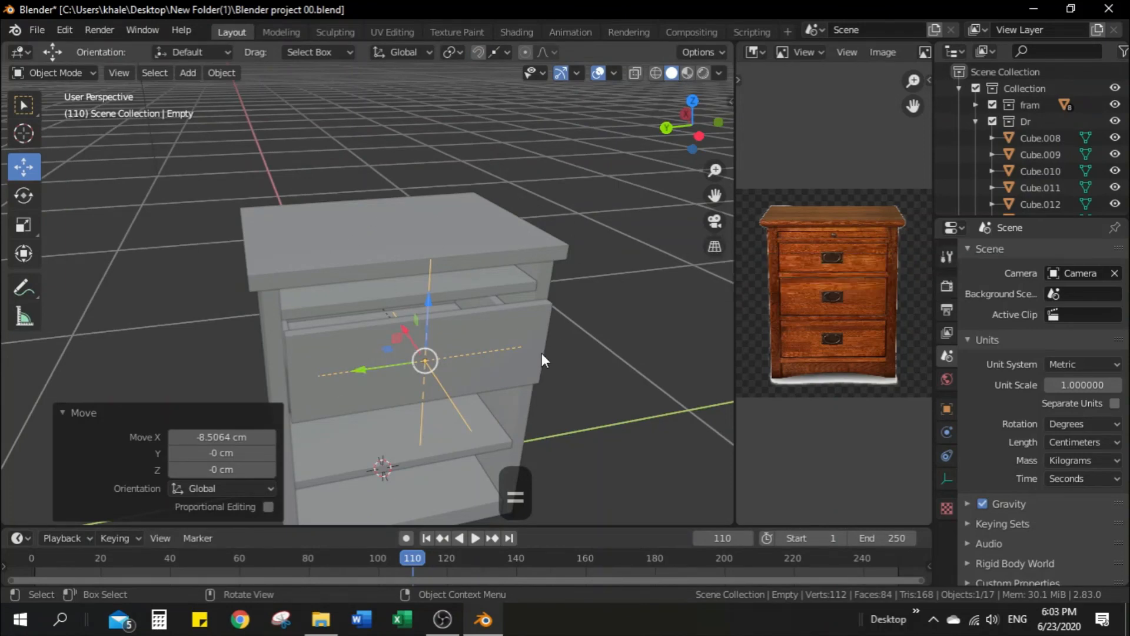
middle_drag(624, 332, 618, 337)
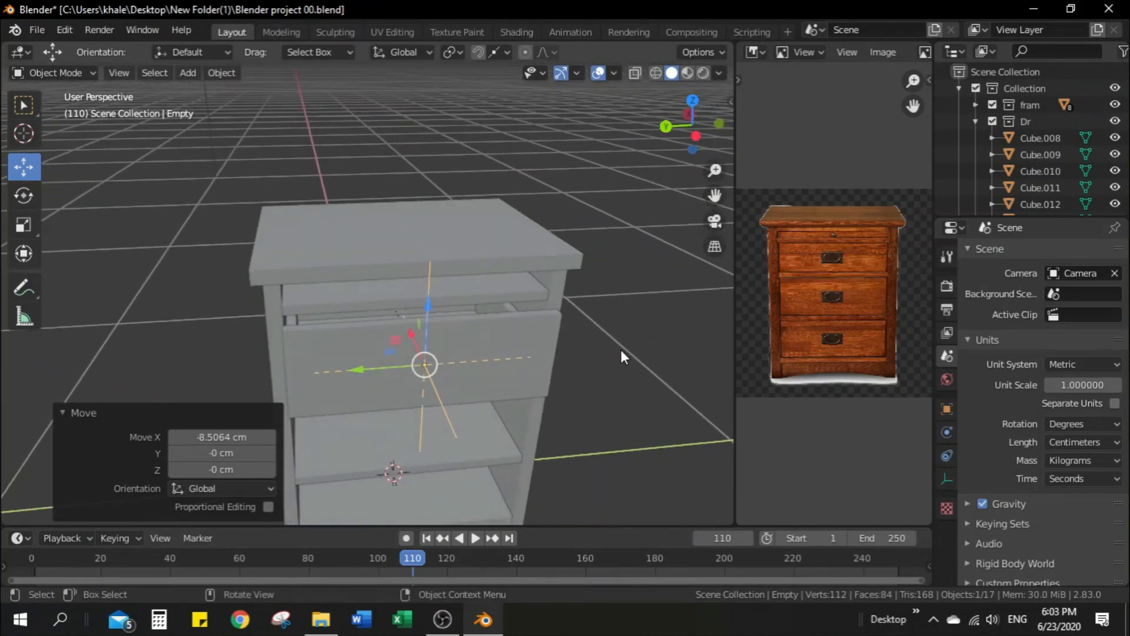